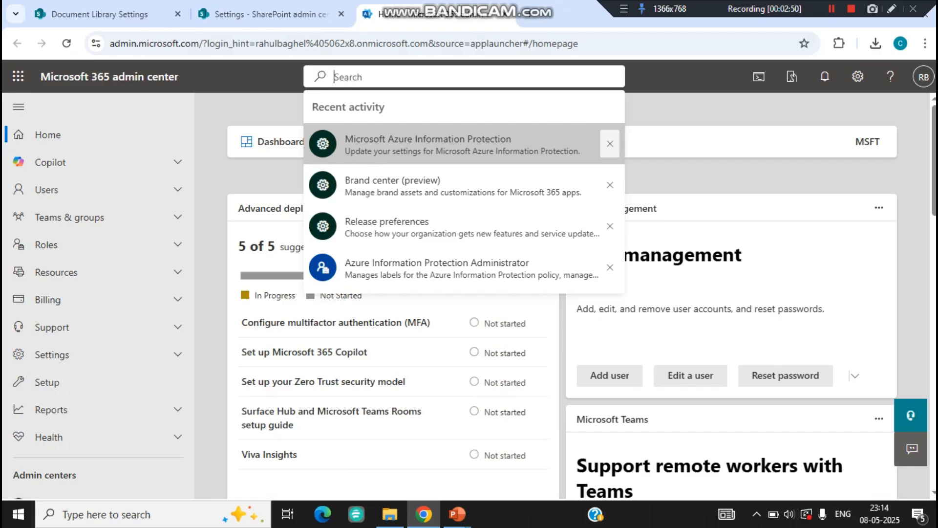
# - Check the deprecated Azure Information Protection management page, then return to SharePoint admin center Settings
pyautogui.click(440, 144)
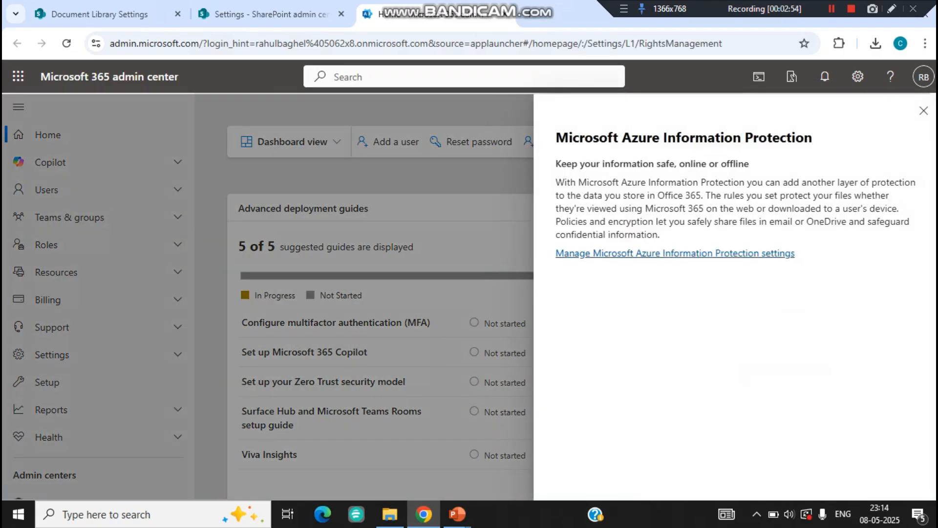
pyautogui.click(674, 253)
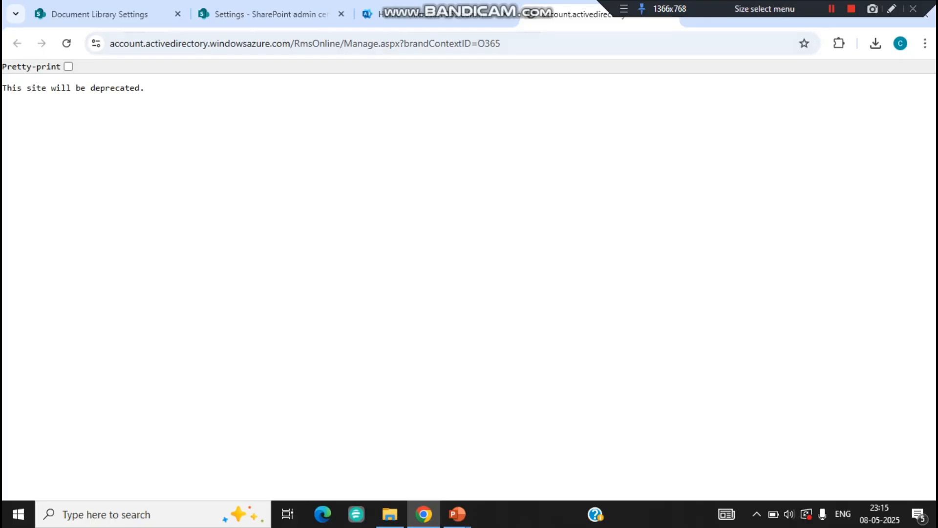
pyautogui.click(670, 8)
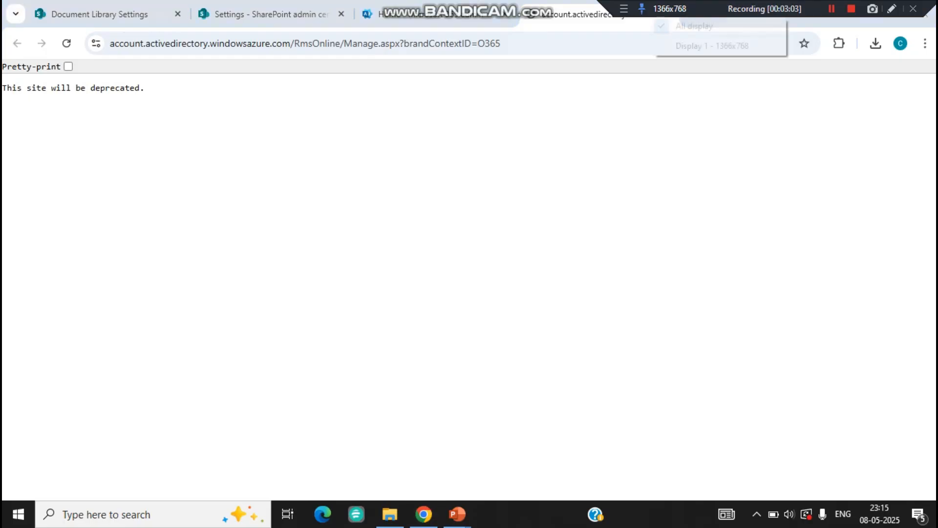
pyautogui.click(69, 67)
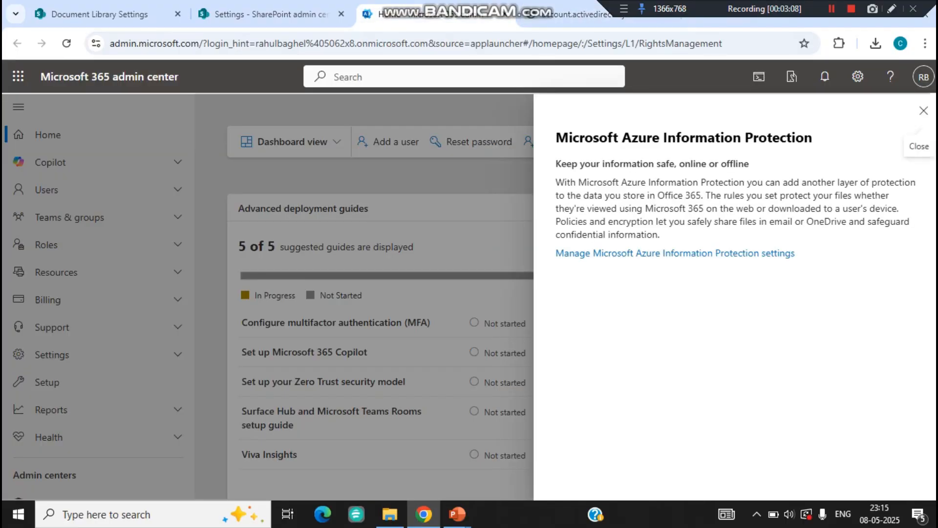
pyautogui.click(272, 14)
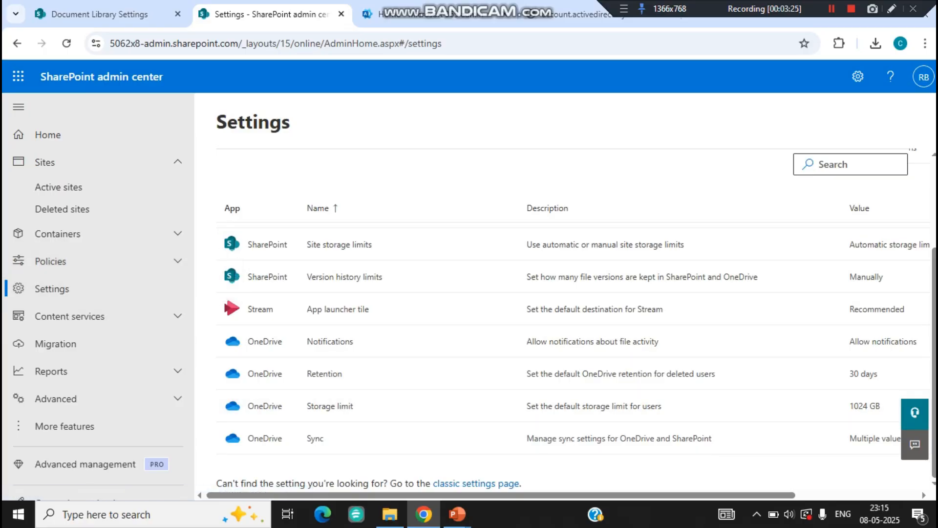
# - Open the classic SharePoint settings page and find the Information Rights Management section
pyautogui.moveTo(522, 483); pyautogui.dragTo(437, 483)
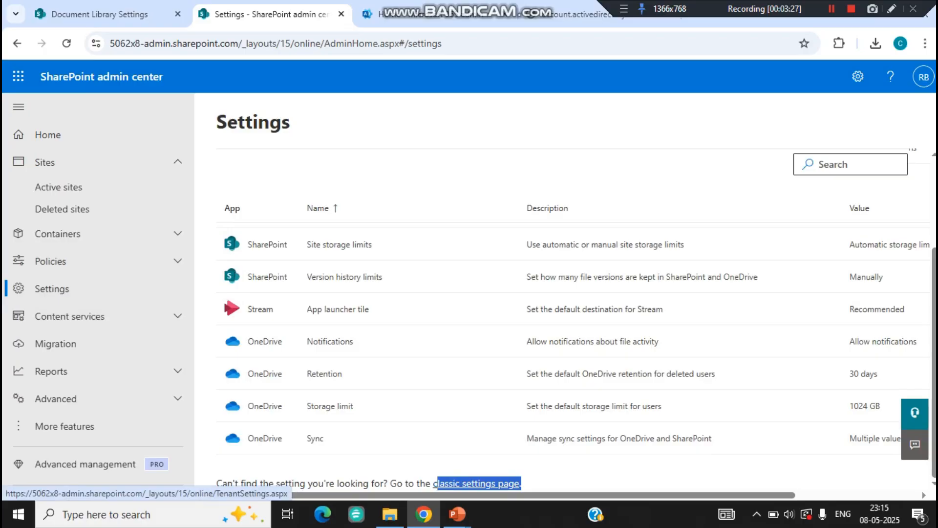
pyautogui.click(440, 483)
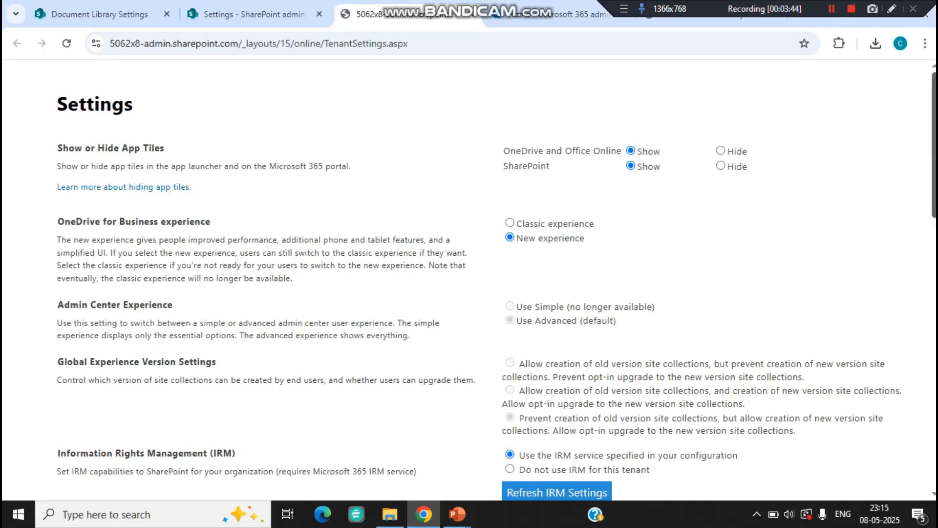
pyautogui.scroll(-3, 488, 279)
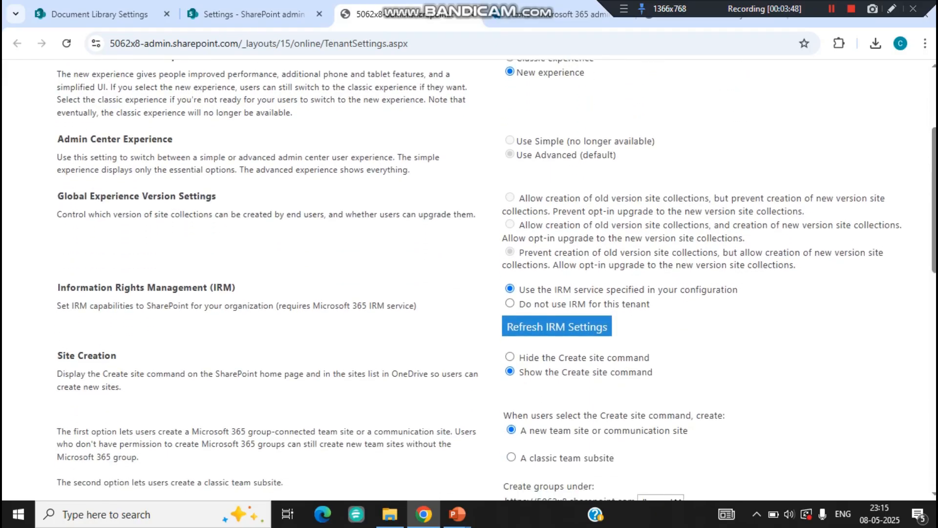
pyautogui.moveTo(60, 287); pyautogui.dragTo(236, 287)
pyautogui.click(245, 288)
# - Keep 'Use the IRM service specified in your configuration' selected and refresh the IRM settings
pyautogui.moveTo(525, 290); pyautogui.dragTo(498, 297)
pyautogui.click(499, 296)
pyautogui.click(510, 303)
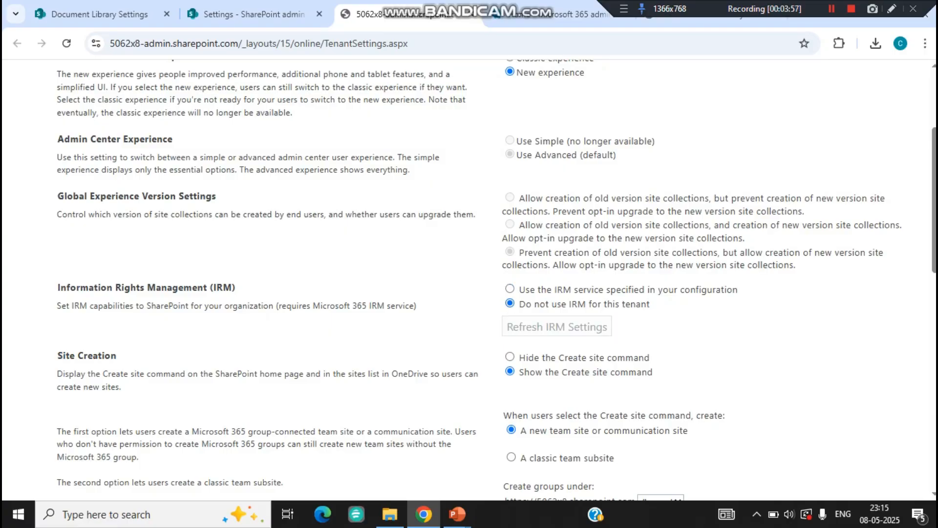
pyautogui.moveTo(651, 303); pyautogui.dragTo(519, 304)
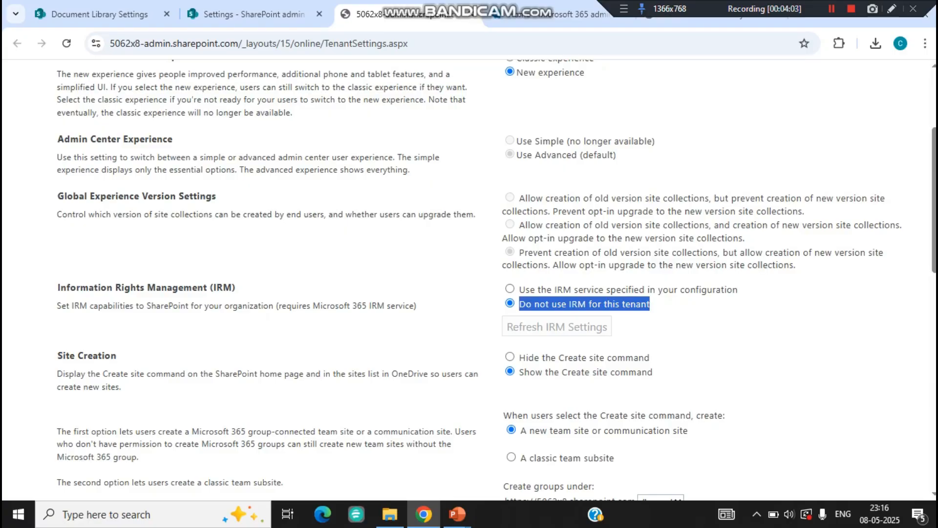
pyautogui.click(510, 289)
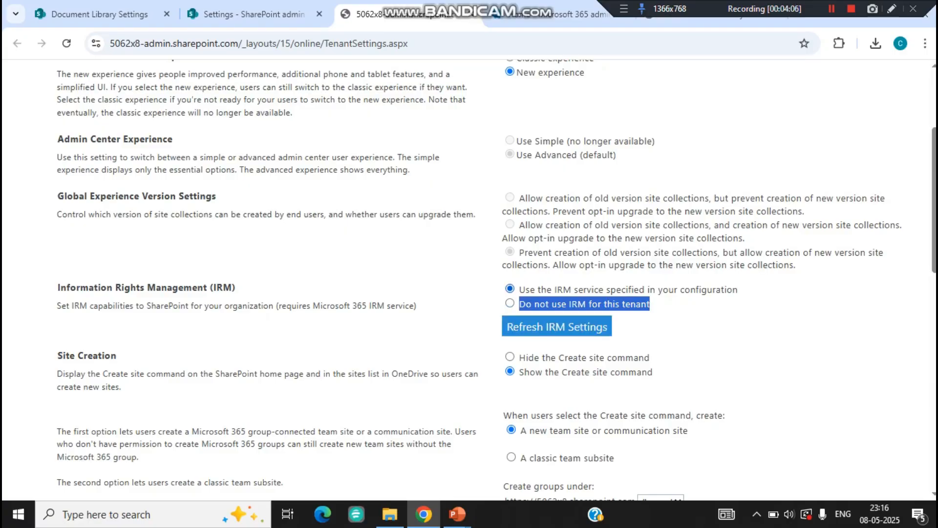
pyautogui.click(557, 326)
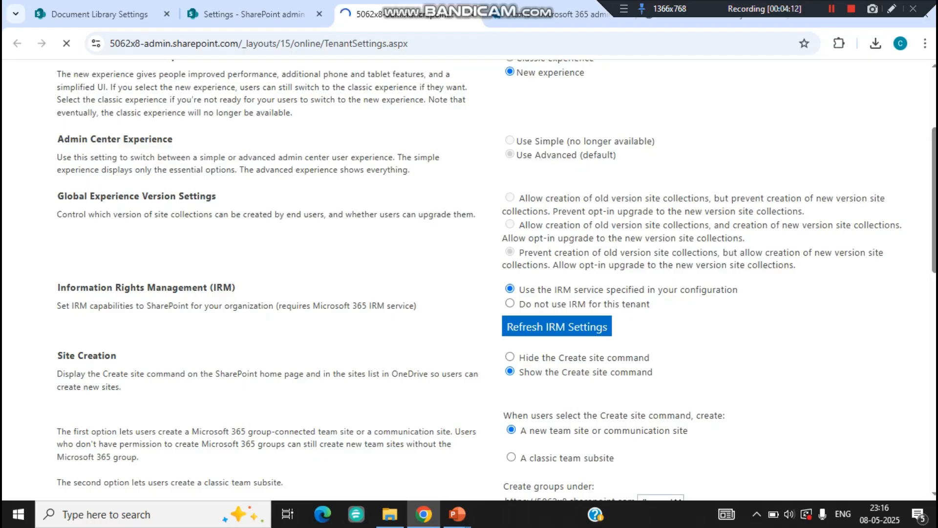
# - Return to the Demo site's Documents library settings
pyautogui.scroll(-10, 469, 278)
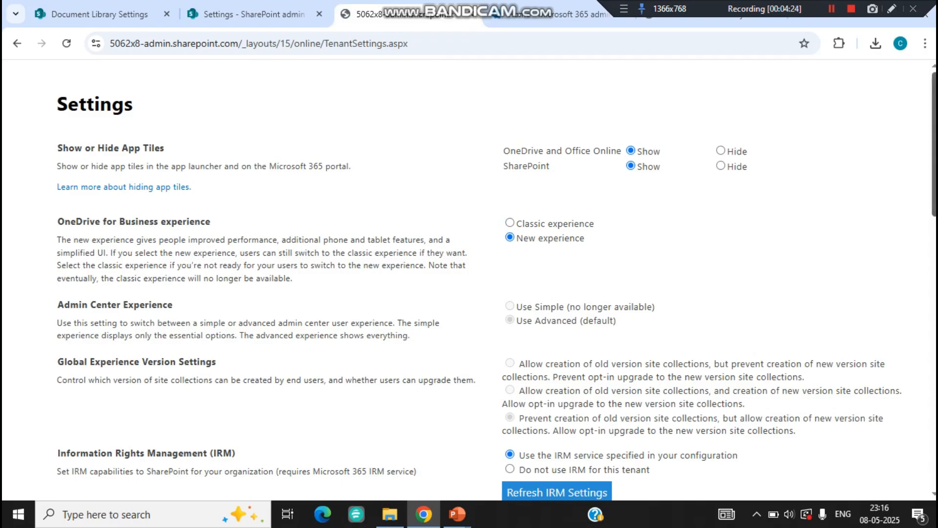
pyautogui.scroll(-10, 470, 279)
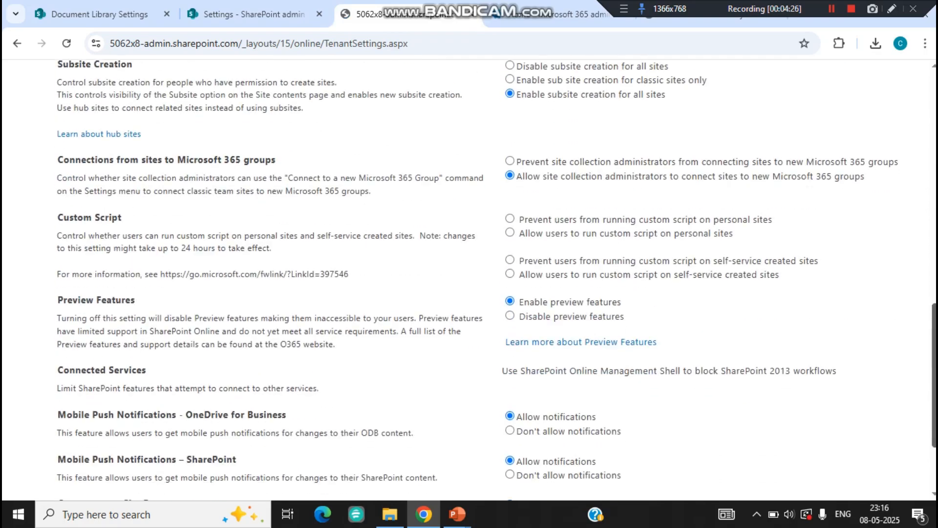
pyautogui.scroll(-3, 469, 279)
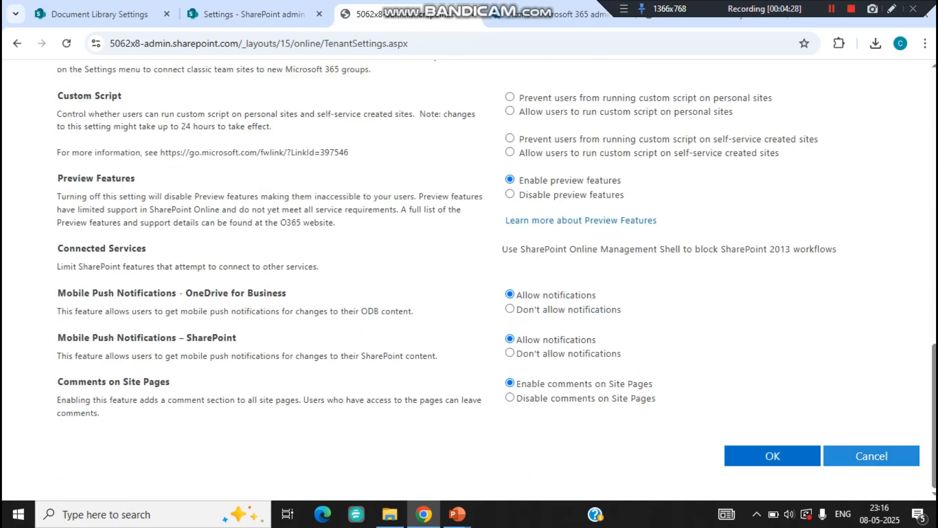
pyautogui.click(254, 14)
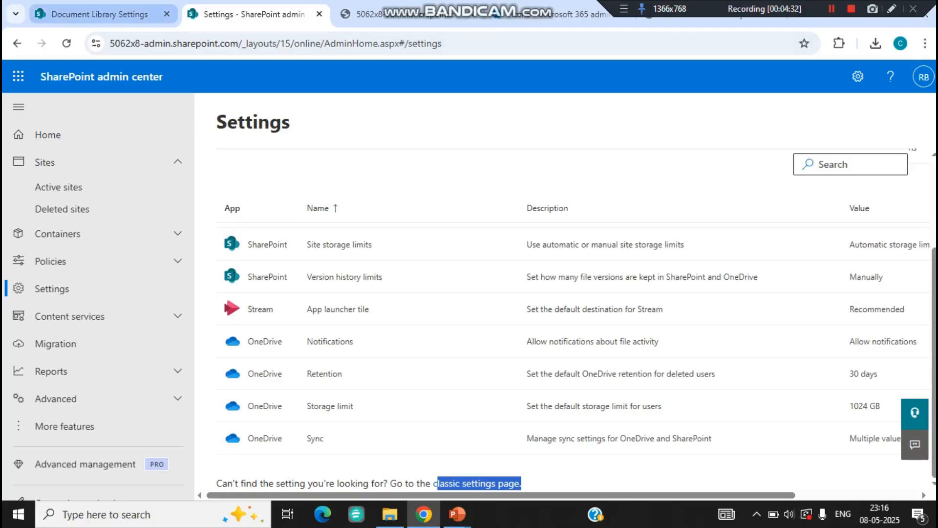
pyautogui.click(98, 14)
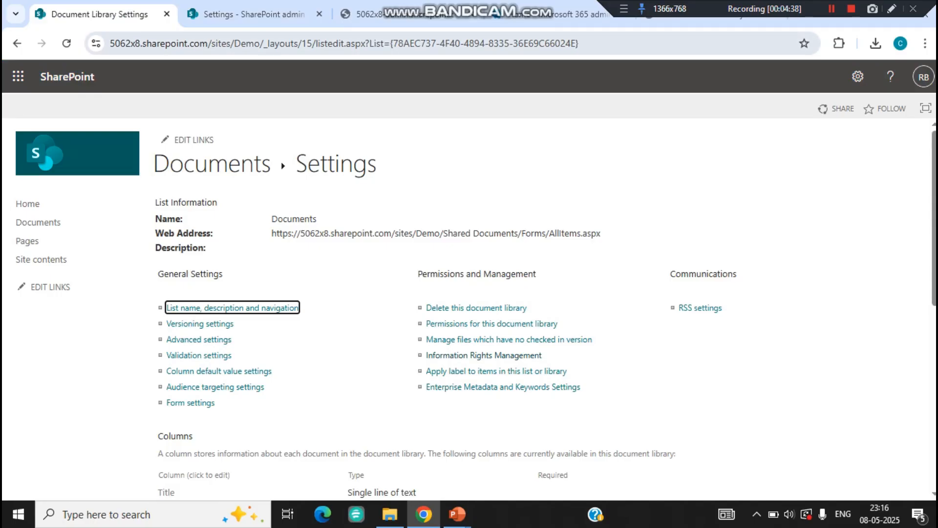
# - Inspect the library settings address, then open the Documents library's Information Rights Management settings
pyautogui.click(264, 43)
pyautogui.moveTo(265, 44); pyautogui.dragTo(582, 43)
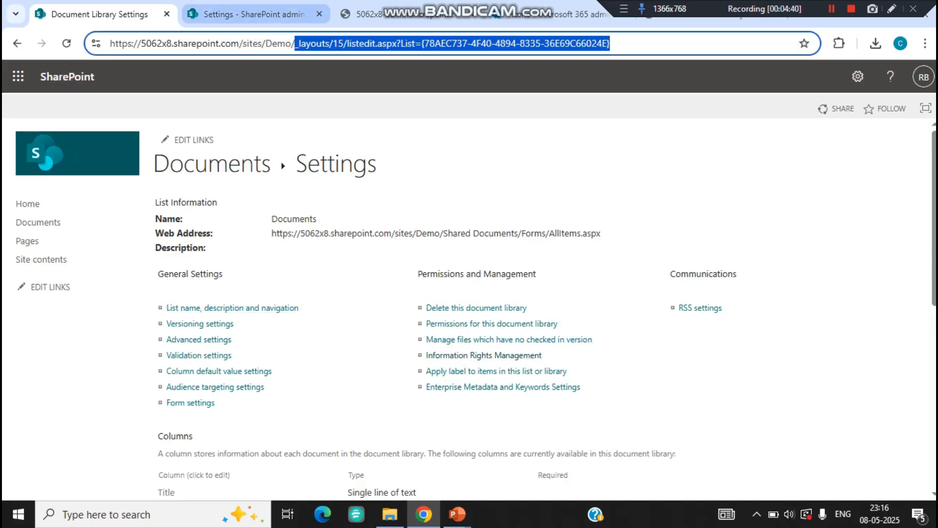
pyautogui.click(249, 44)
pyautogui.moveTo(249, 43); pyautogui.dragTo(109, 43)
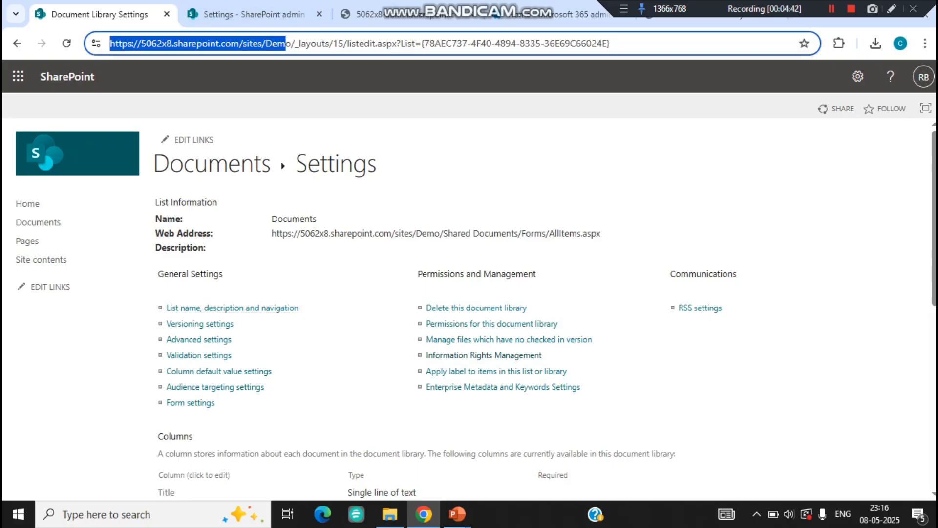
pyautogui.click(244, 114)
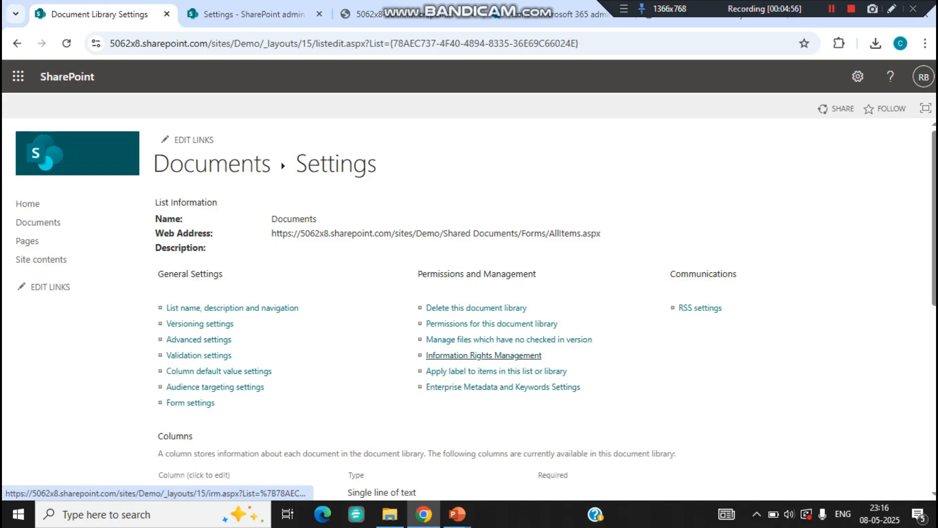
pyautogui.click(484, 356)
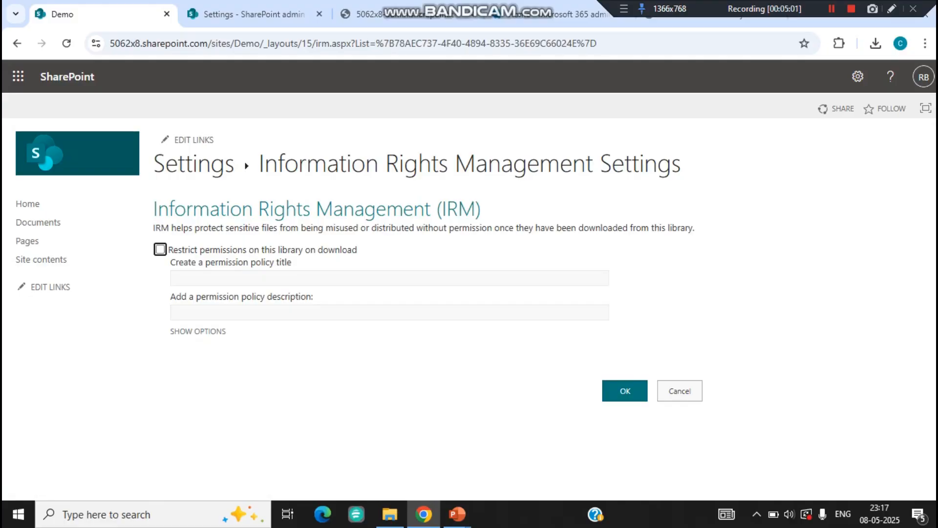
# - Turn on 'Restrict permissions on this library on download' and reveal the extra IRM options
pyautogui.click(160, 250)
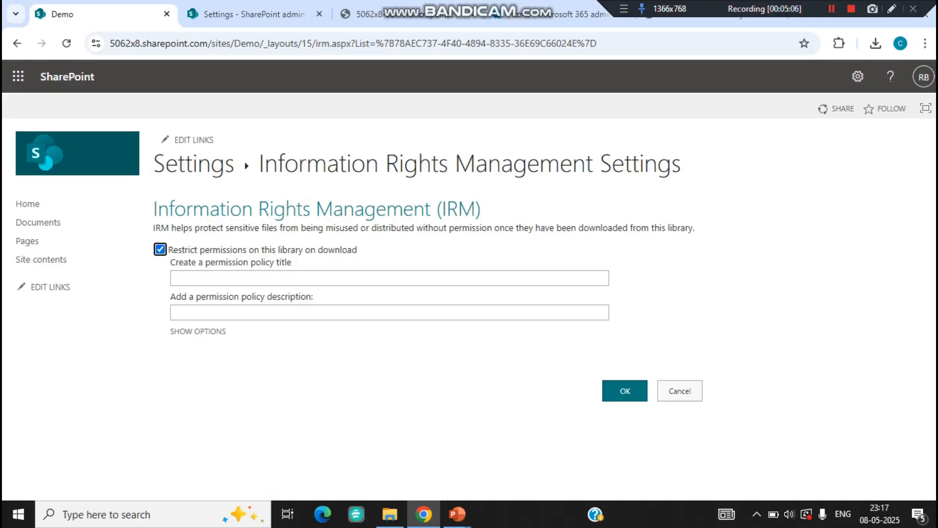
pyautogui.moveTo(157, 209); pyautogui.dragTo(443, 209)
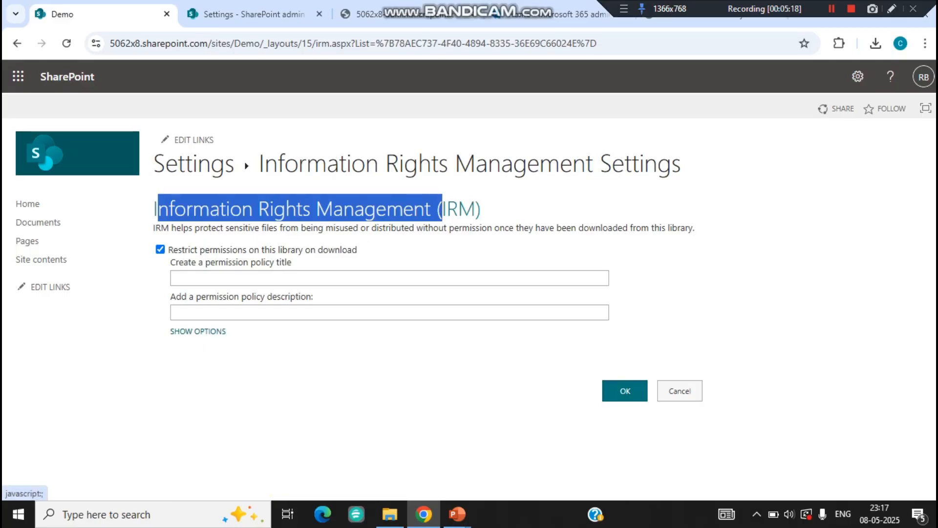
pyautogui.click(198, 331)
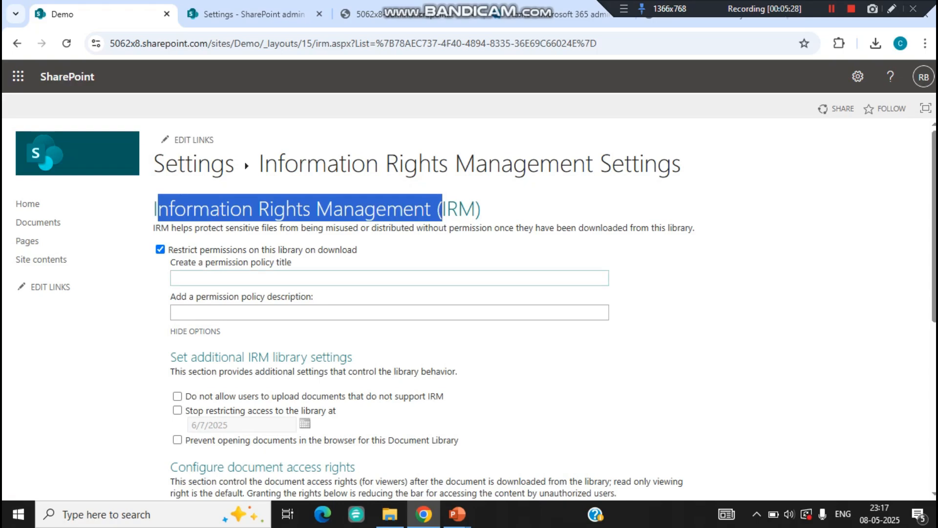
# - Name the permission policy IRM_Test with the description IRM Test
pyautogui.click(389, 278)
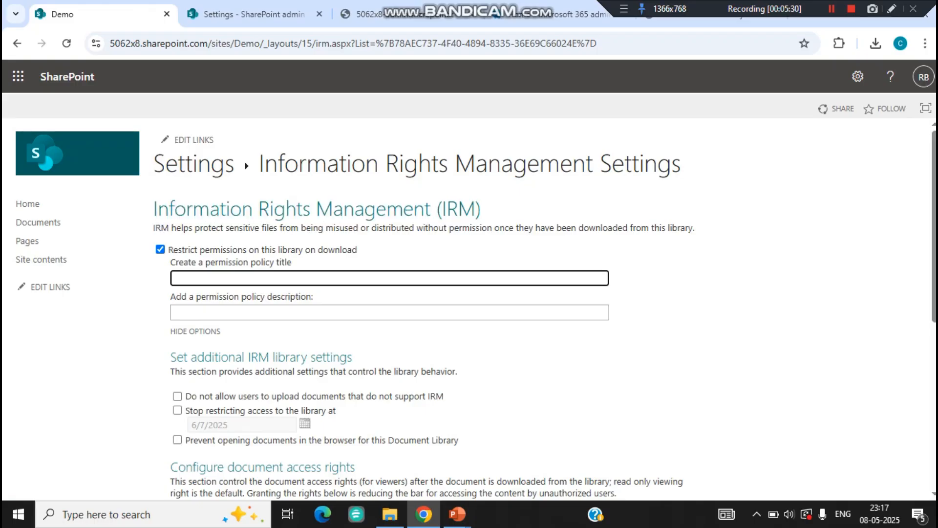
pyautogui.write('IRM_Test')
pyautogui.hotkey('ctrl', 'a')
pyautogui.hotkey('ctrl', 'c')
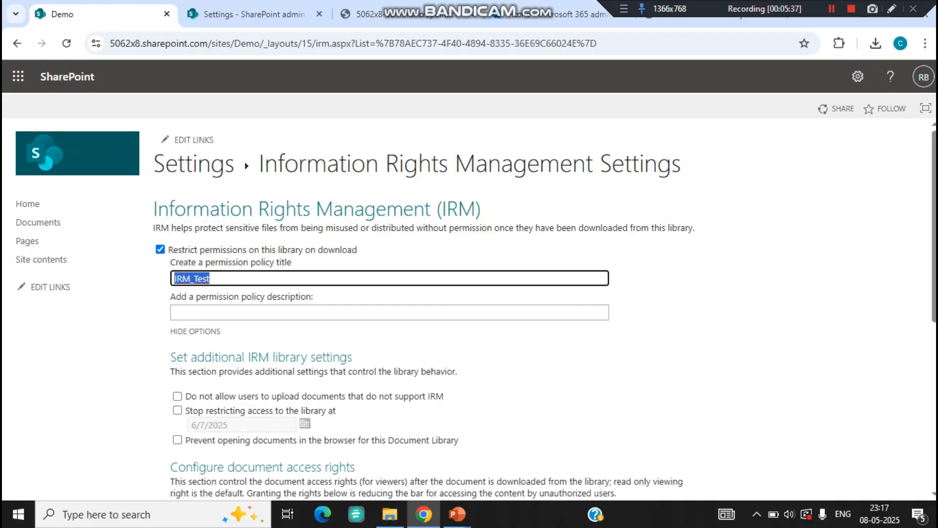
pyautogui.click(205, 313)
pyautogui.hotkey('ctrl', 'v')
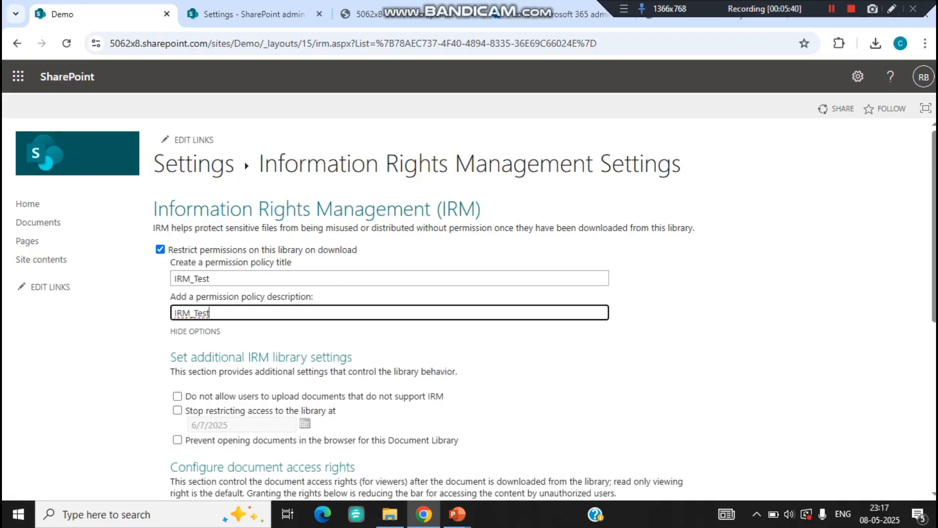
pyautogui.click(194, 312)
pyautogui.press('BackSpace')
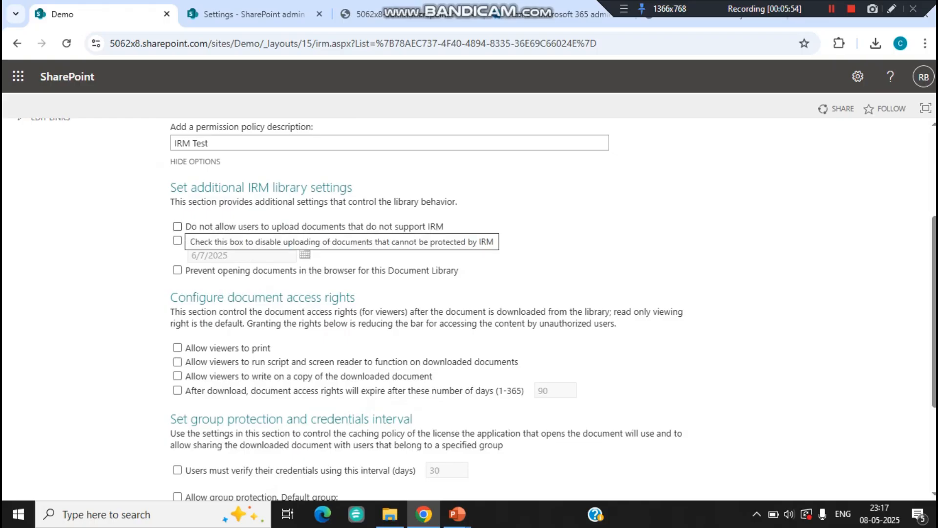
# - Block uploads of non-IRM documents and prevent opening documents in the browser, leaving no end date
pyautogui.click(177, 226)
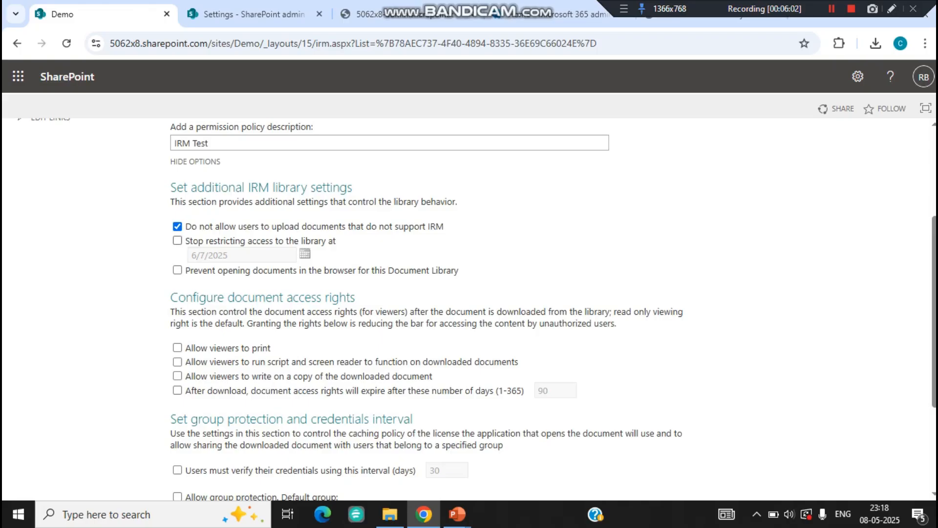
pyautogui.click(177, 240)
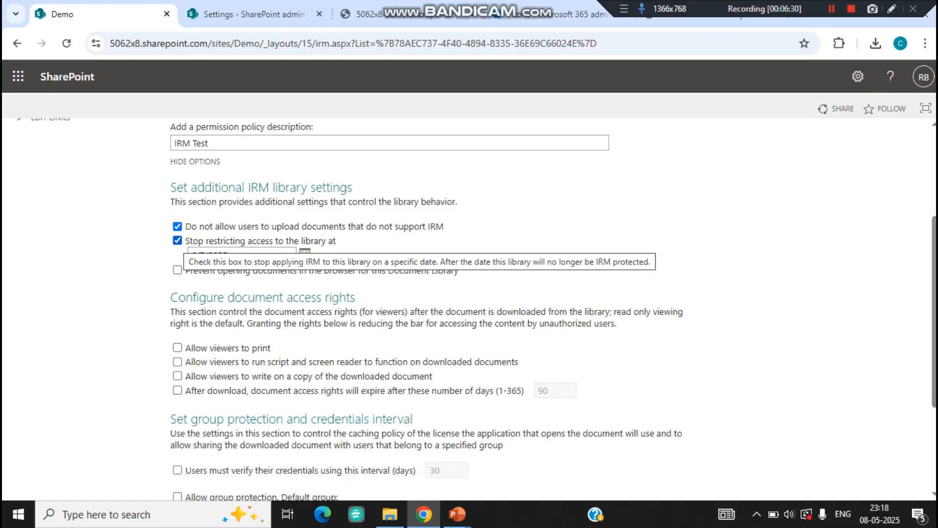
pyautogui.click(177, 240)
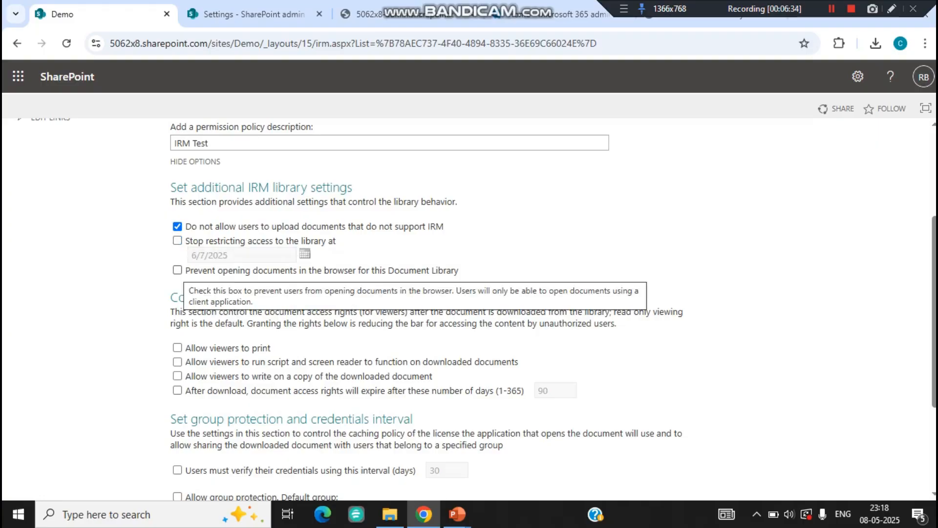
pyautogui.click(178, 270)
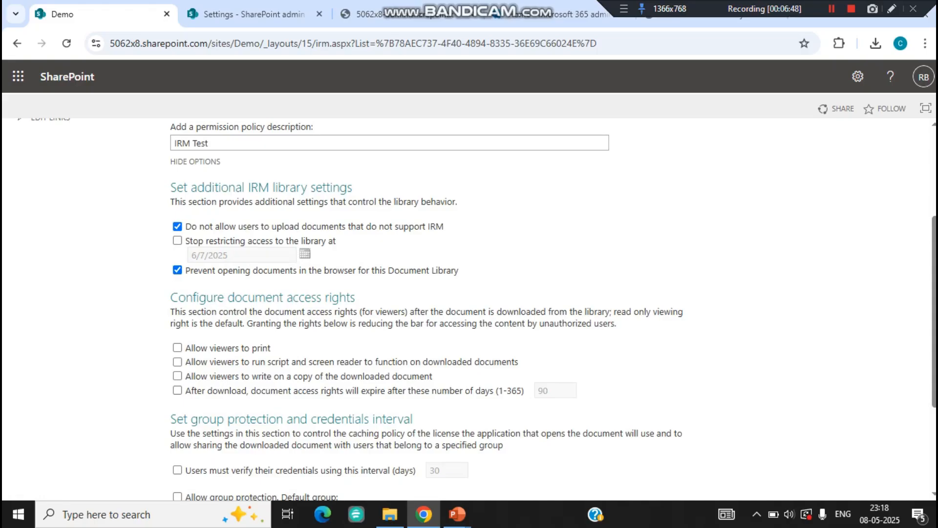
pyautogui.scroll(-3, 469, 308)
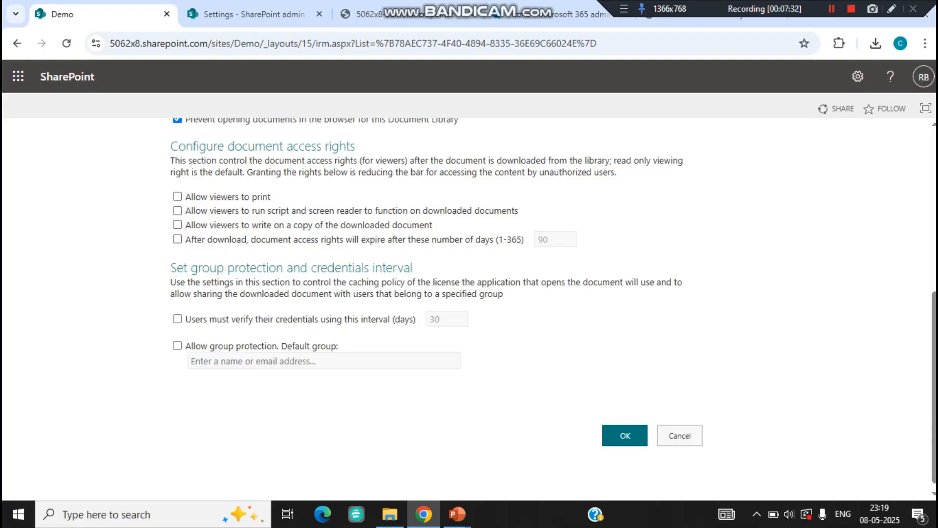
# - Make downloaded documents' access rights expire after 2 days instead of 90
pyautogui.click(178, 239)
pyautogui.press('Tab')
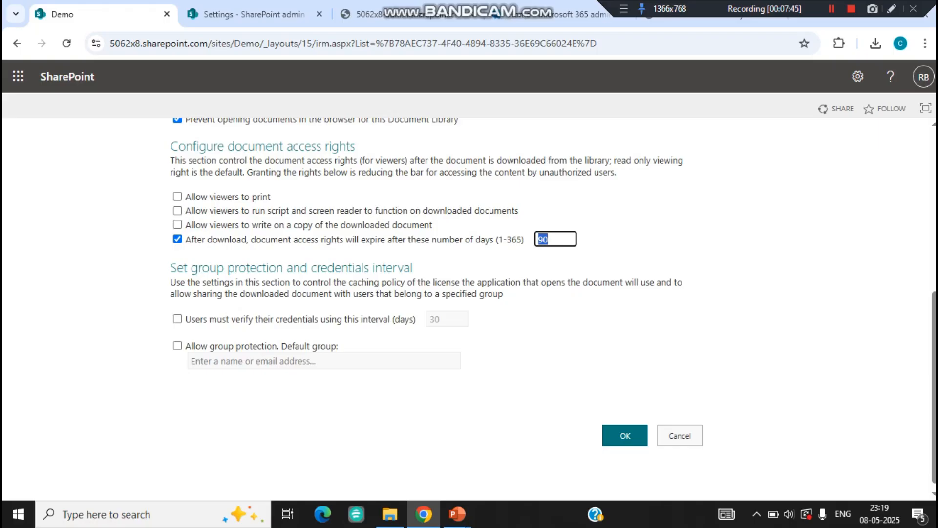
pyautogui.press('BackSpace')
pyautogui.write('2')
# - Require users to verify their credentials with a cleared interval, and allow group protection
pyautogui.click(178, 318)
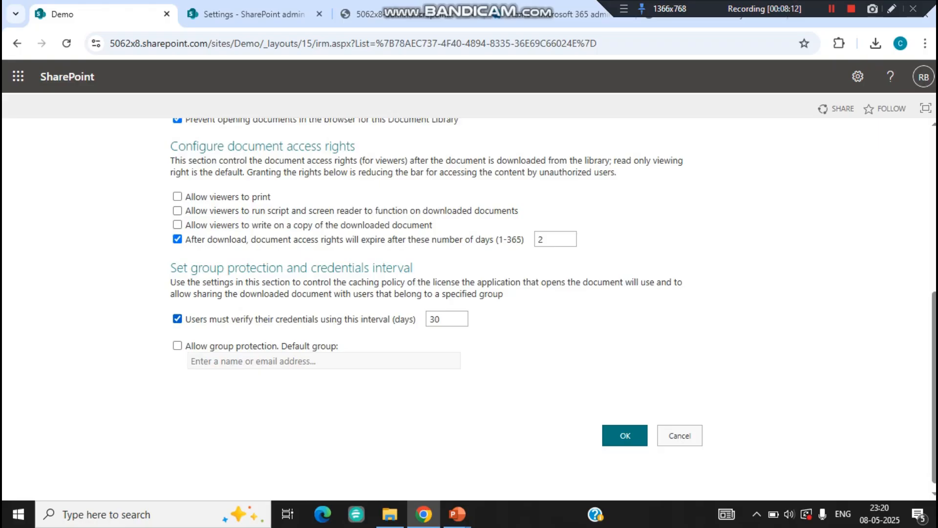
pyautogui.press('Tab')
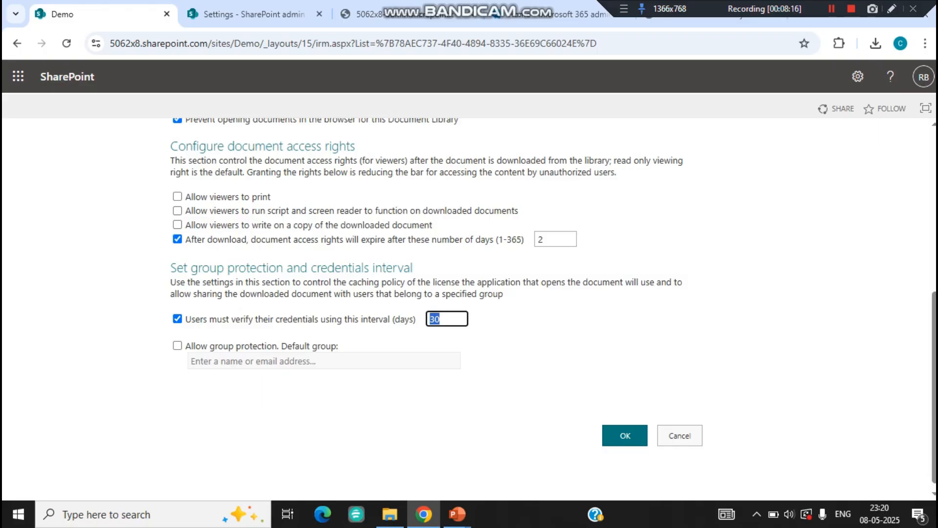
pyautogui.write('34555')
pyautogui.press('BackSpace')
pyautogui.press('BackSpace')
pyautogui.press('BackSpace')
pyautogui.press('BackSpace')
pyautogui.press('BackSpace')
pyautogui.click(177, 345)
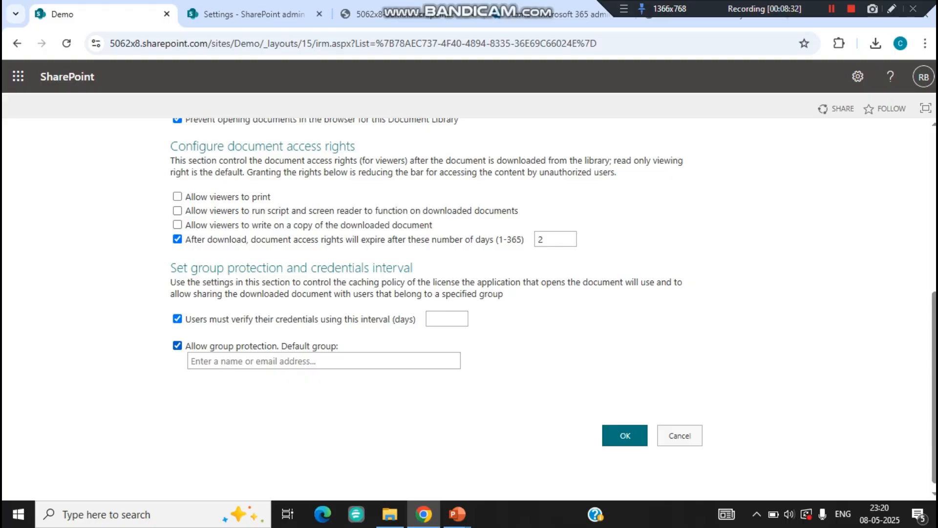
pyautogui.click(193, 361)
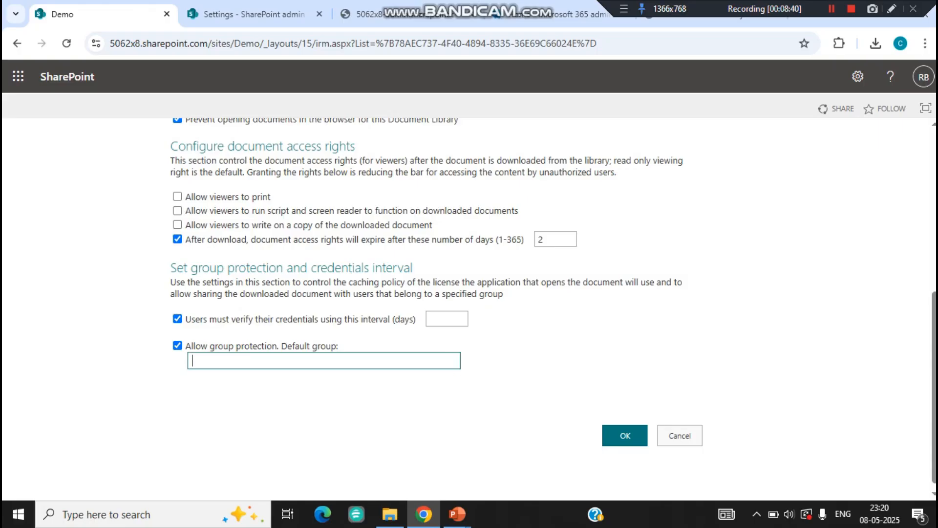
# - In the admin center, close the Azure Information Protection panel and show Active teams & groups
pyautogui.click(560, 15)
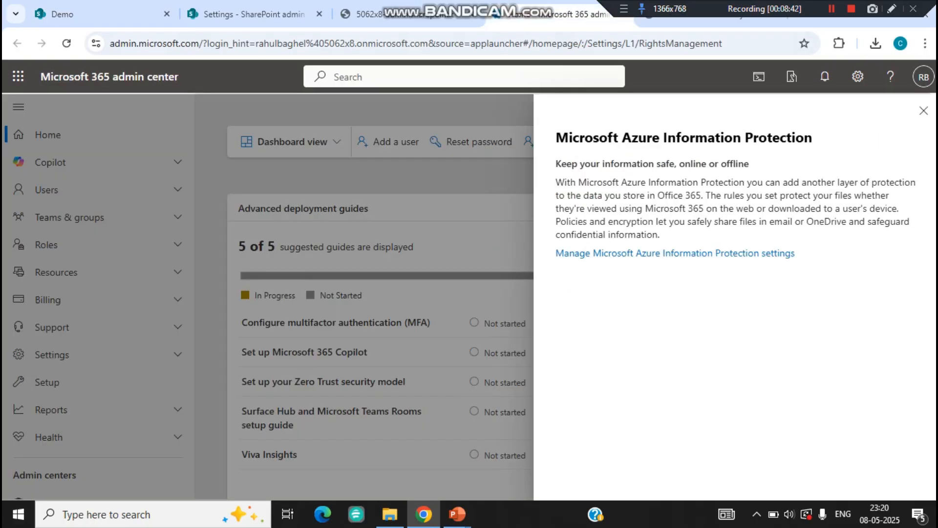
pyautogui.click(924, 110)
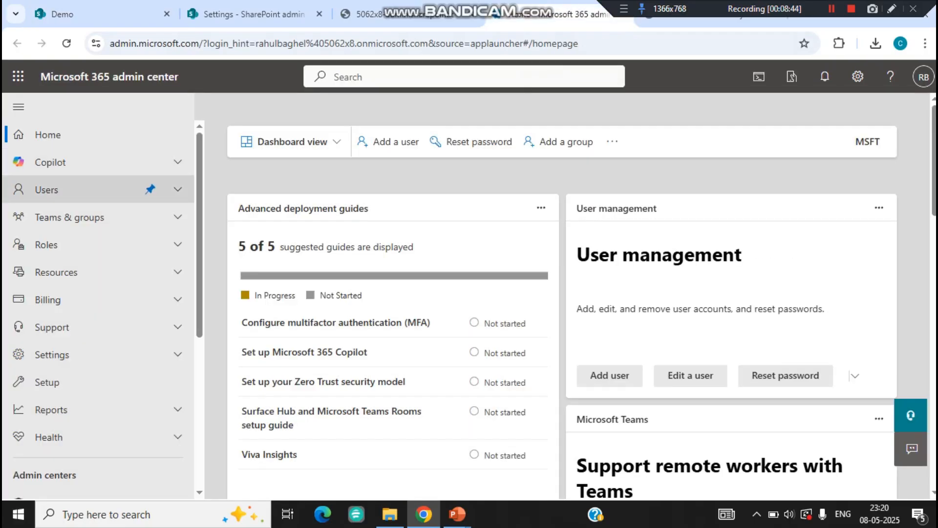
pyautogui.click(69, 217)
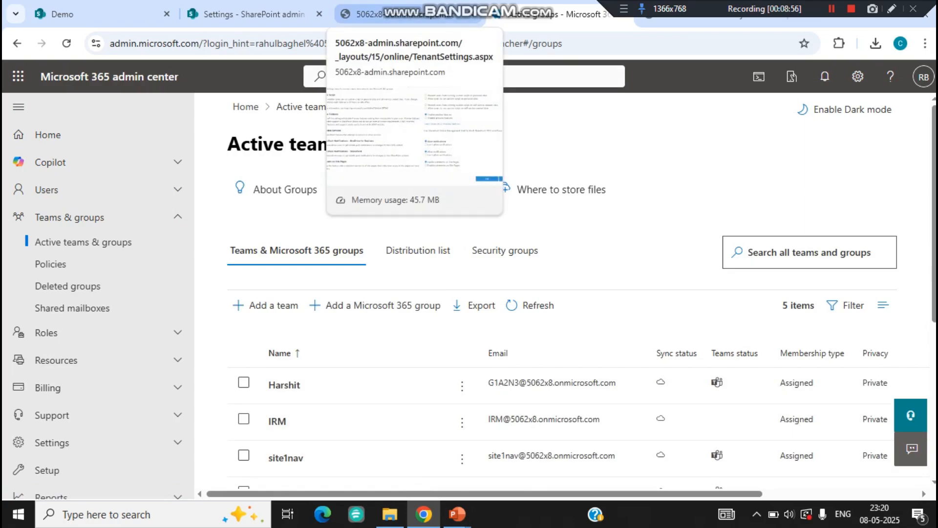
# - Back on the Demo IRM settings, choose IRM Members as the default group
pyautogui.click(68, 14)
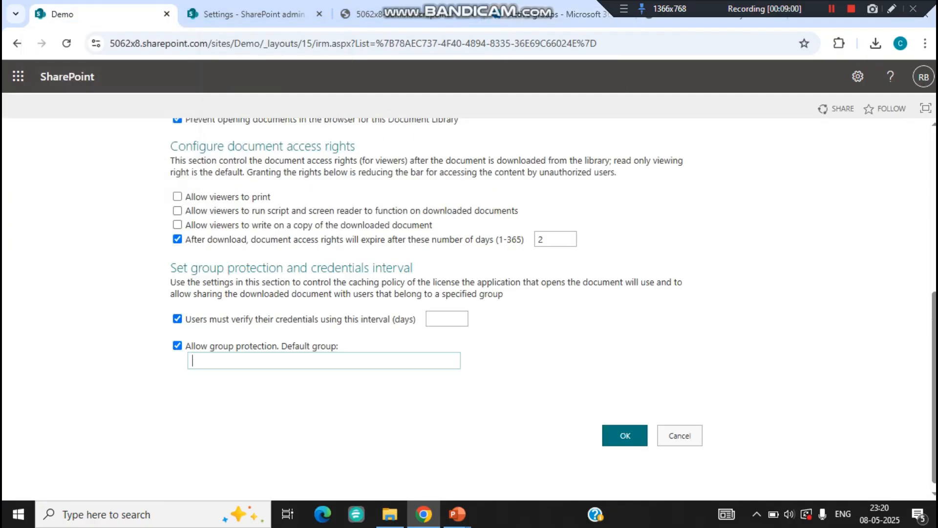
pyautogui.write('IRM')
pyautogui.click(222, 380)
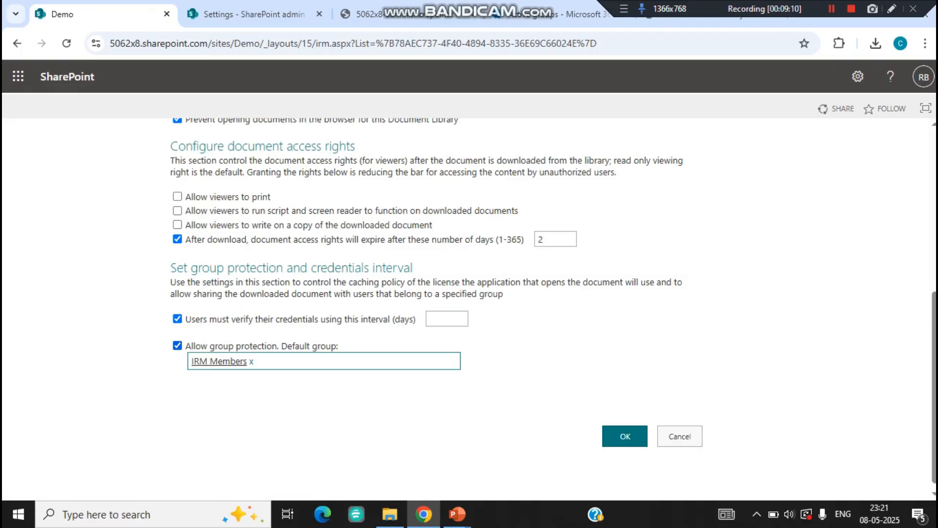
# - Untick group protection, credential verification and the download expiry, then save the IRM settings
pyautogui.click(177, 346)
pyautogui.click(178, 319)
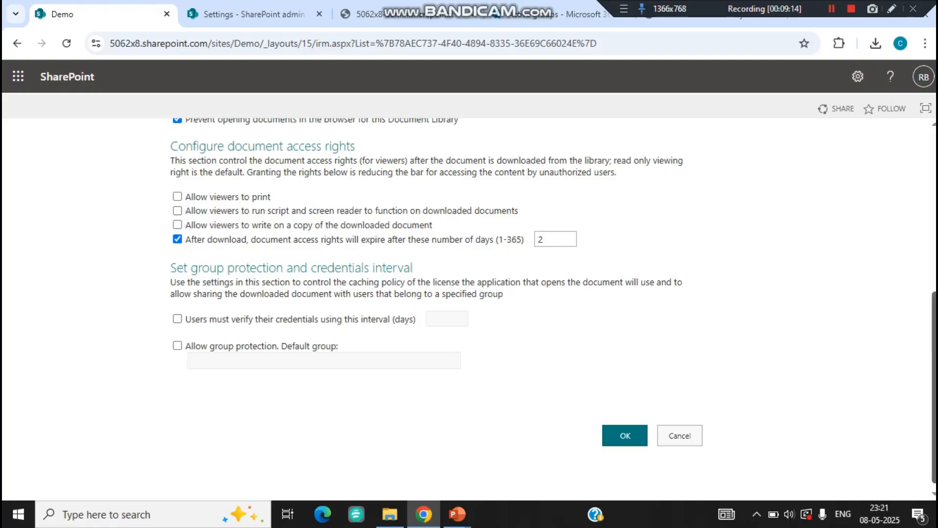
pyautogui.moveTo(935, 386); pyautogui.dragTo(935, 309)
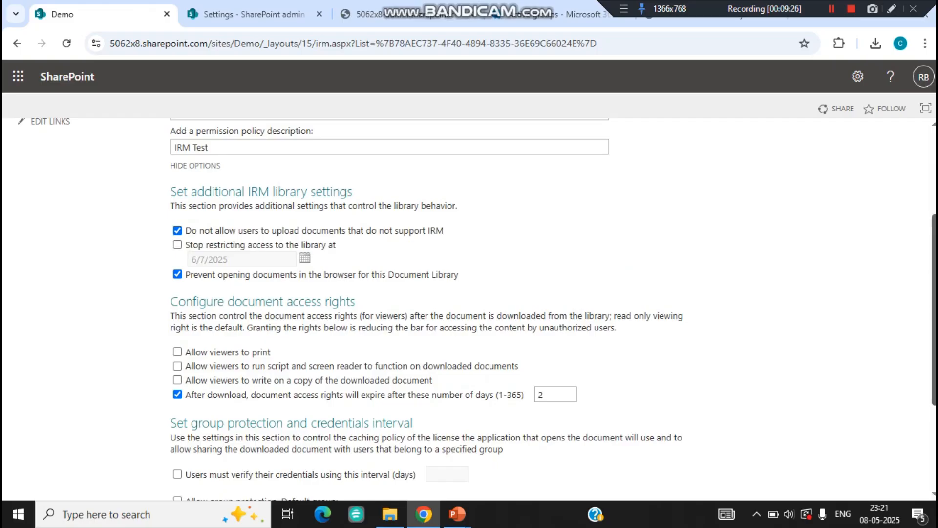
pyautogui.scroll(-1, 469, 303)
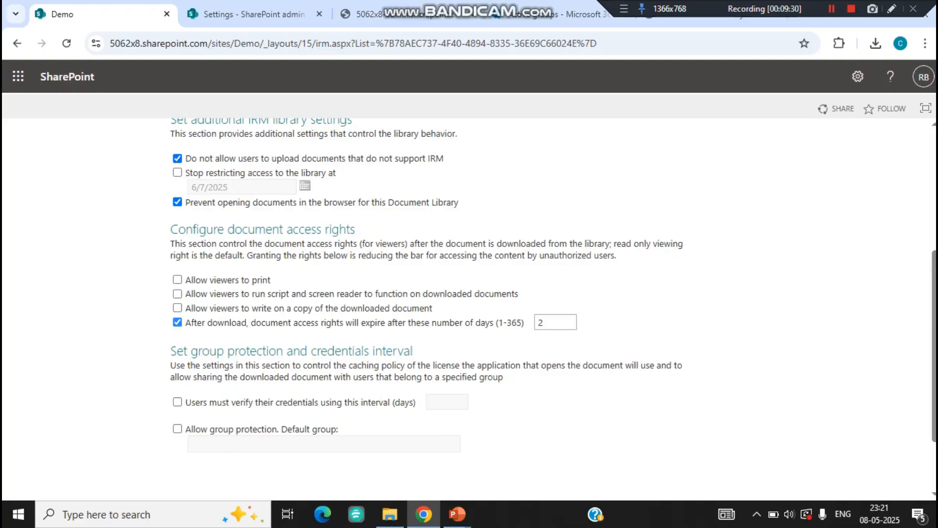
pyautogui.click(178, 323)
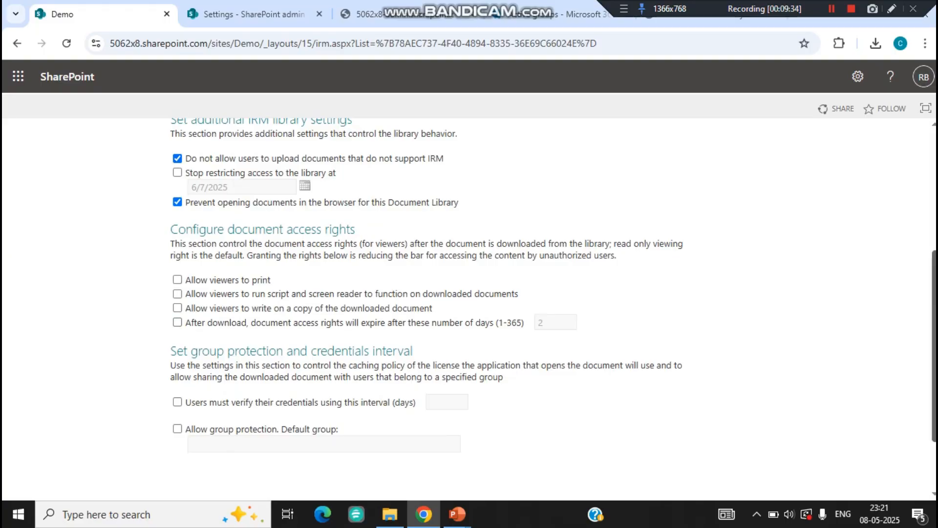
pyautogui.scroll(-2, 470, 303)
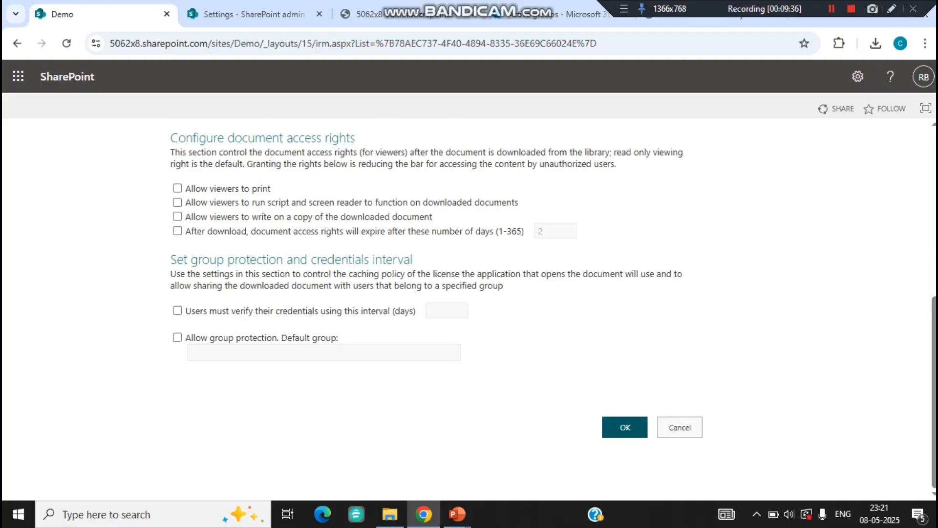
pyautogui.click(625, 427)
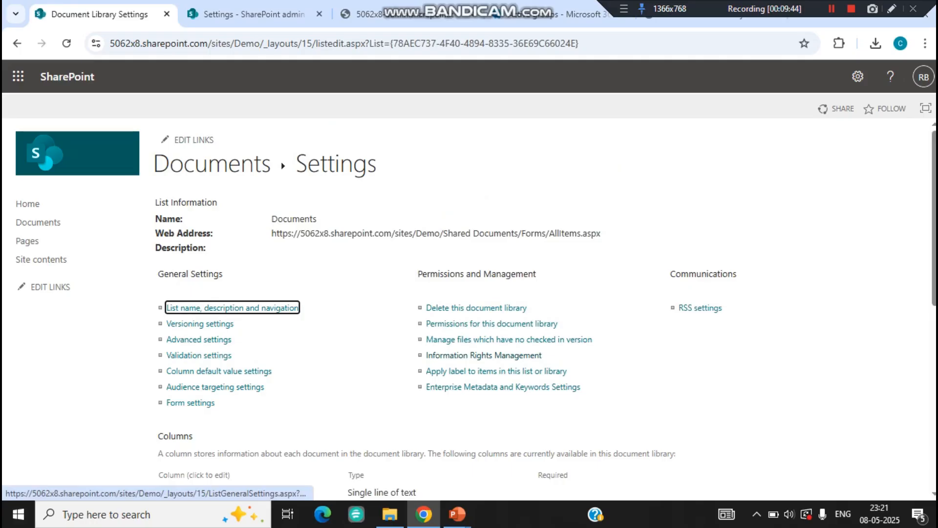
# - Go to the Documents library from the Document Library Settings page
pyautogui.click(212, 163)
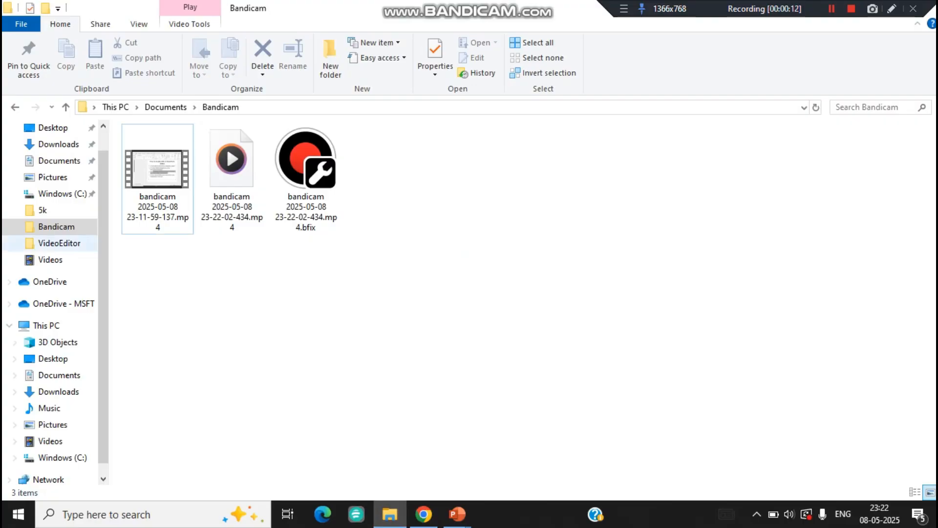
# - On the Desktop, add a new empty text document named test.txt and open it
pyautogui.click(58, 144)
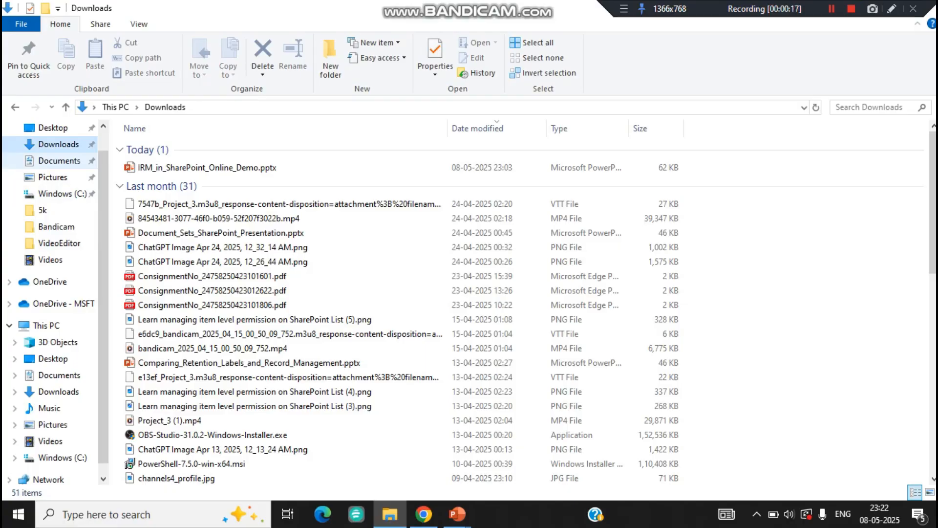
pyautogui.click(53, 127)
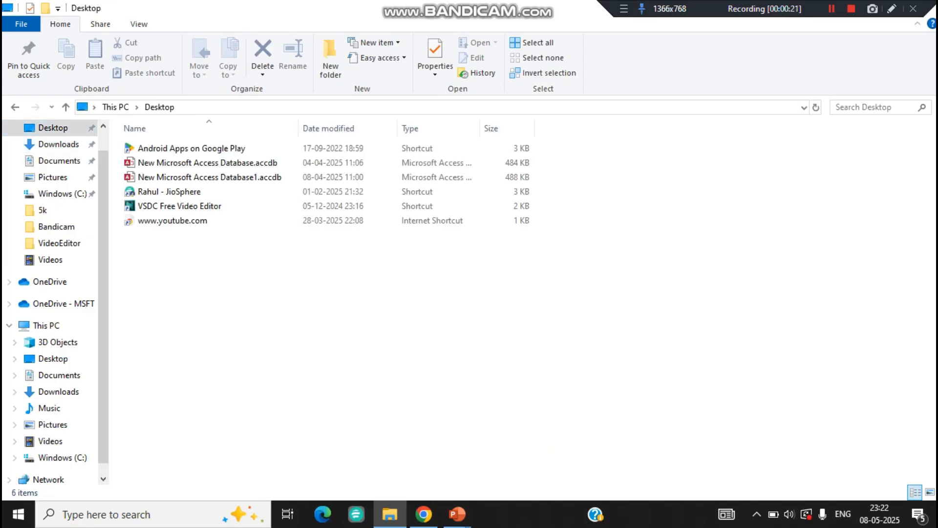
pyautogui.rightClick(171, 179)
pyautogui.moveTo(205, 330)
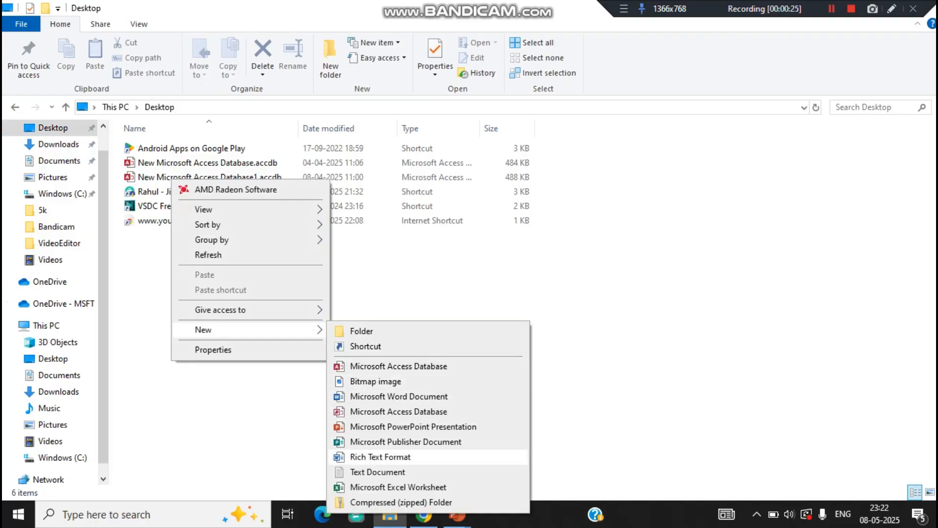
pyautogui.click(378, 472)
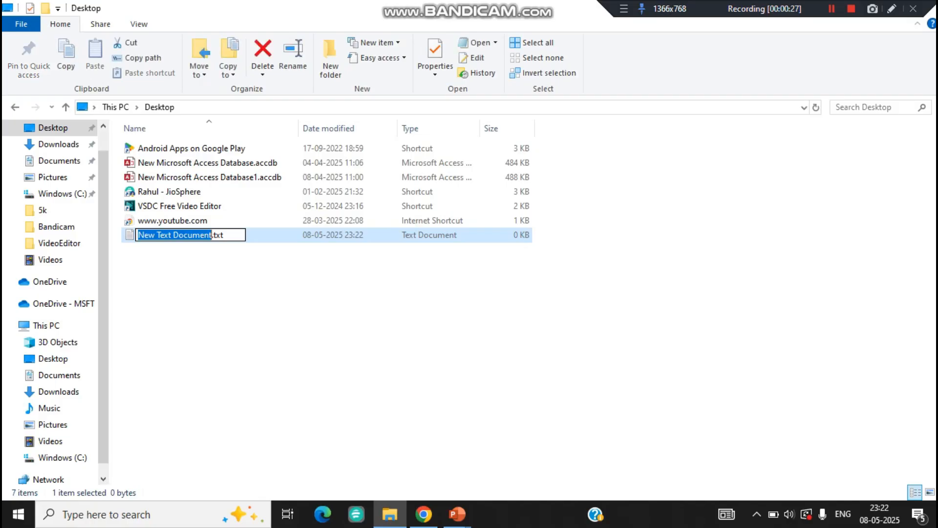
pyautogui.write('test')
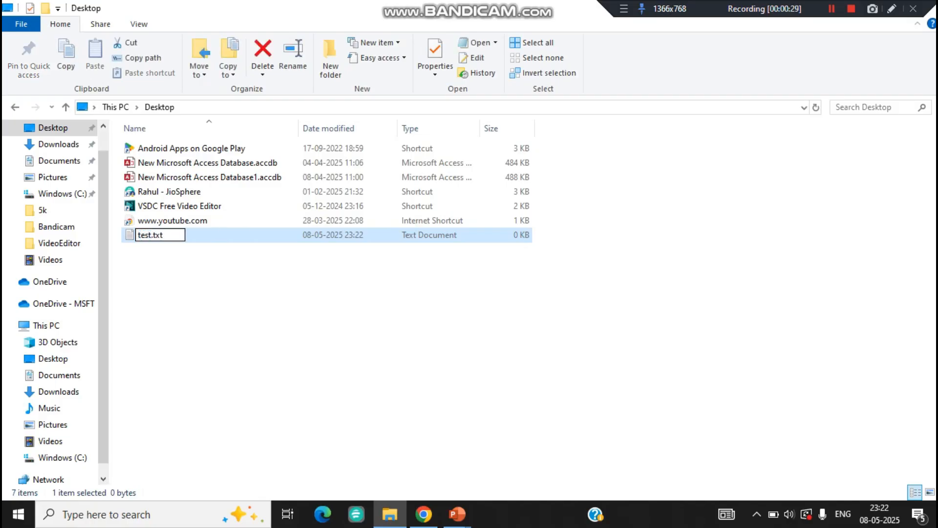
pyautogui.press('Return')
pyautogui.press('Return')
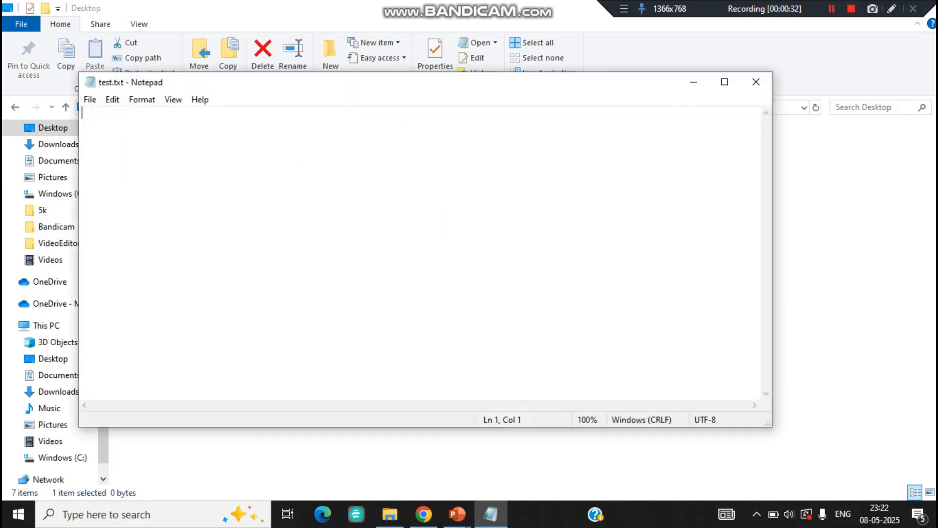
# - Type 'Test' into Notepad, save it as test.txt, and close Notepad
pyautogui.write('Test')
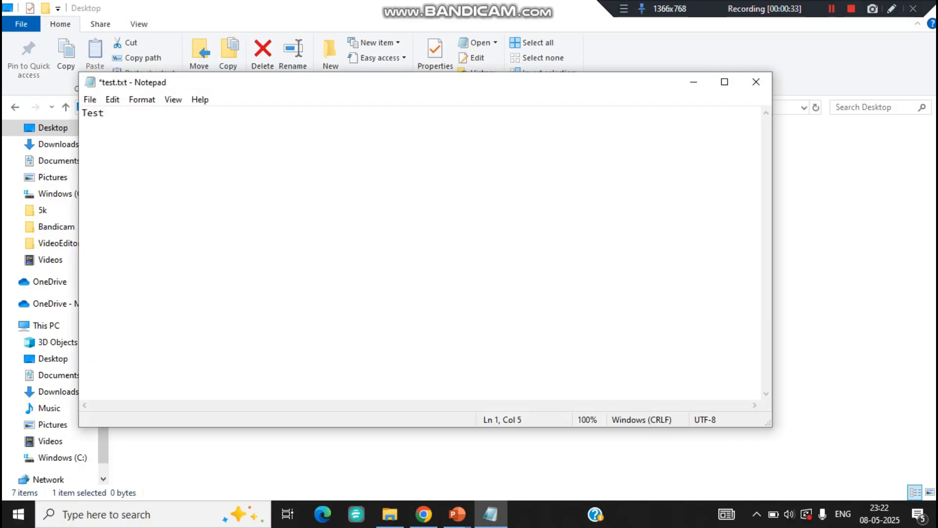
pyautogui.press('alt')
pyautogui.press('f')
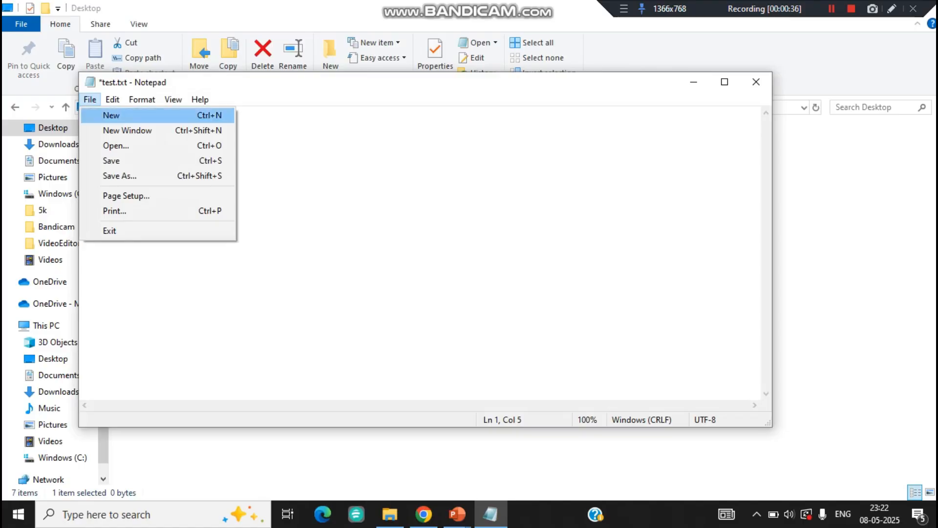
pyautogui.press('Down')
pyautogui.press('Down')
pyautogui.press('Down')
pyautogui.press('Return')
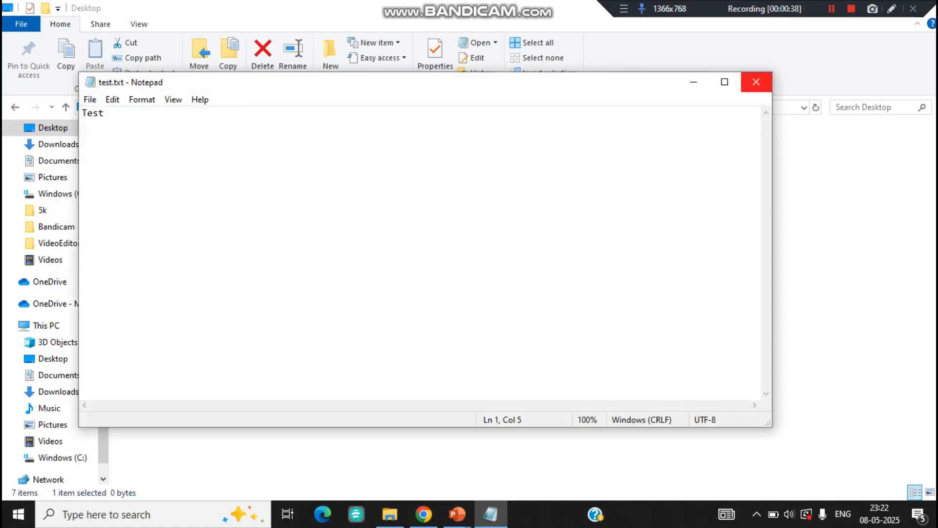
pyautogui.click(756, 82)
pyautogui.click(606, 313)
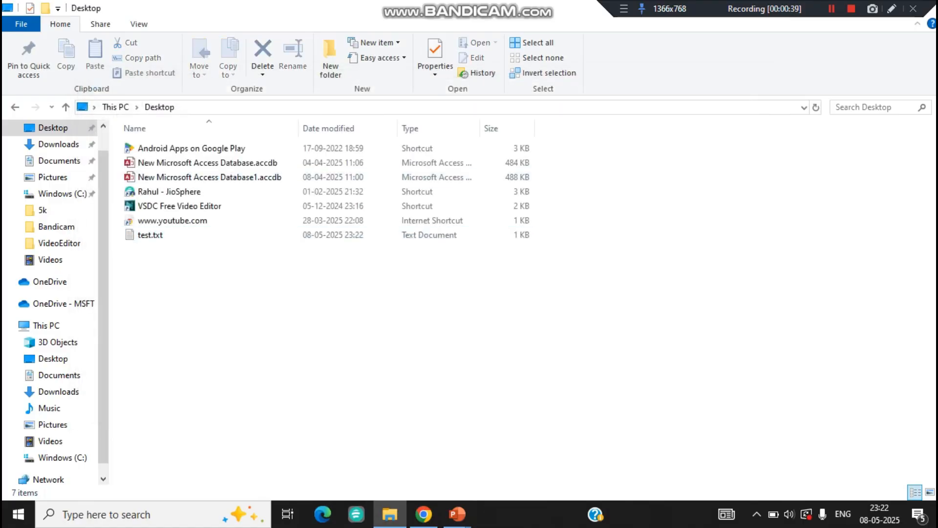
# - Upload test.txt from the Desktop into the Documents library and see it rejected as an unsupported file type
pyautogui.click(424, 514)
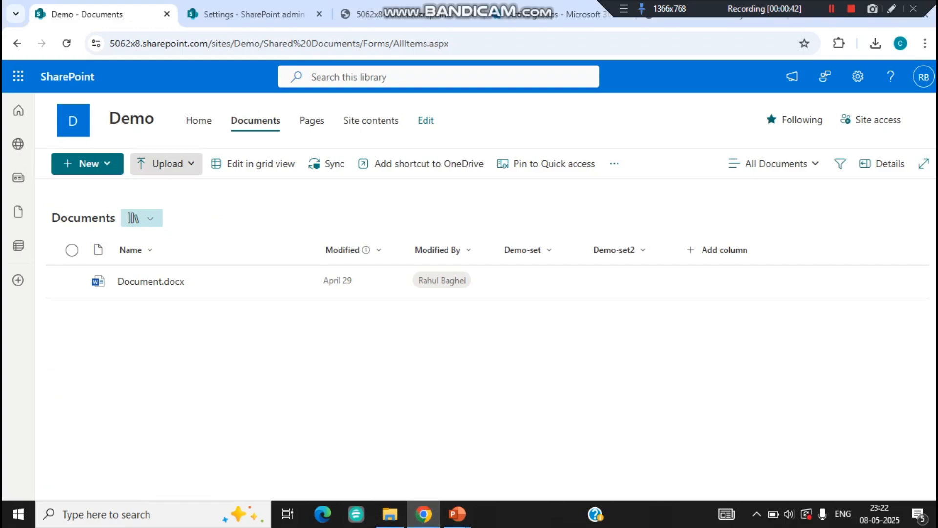
pyautogui.click(166, 164)
pyautogui.click(66, 44)
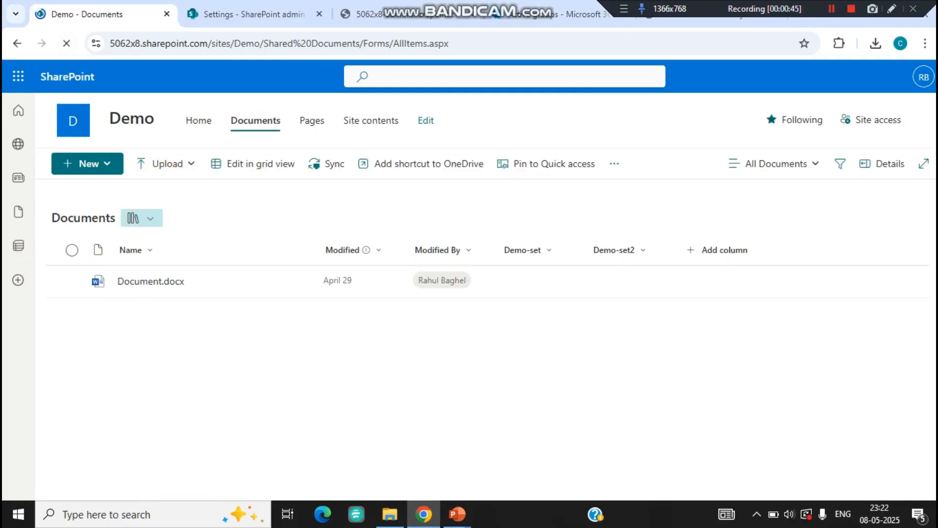
pyautogui.click(166, 164)
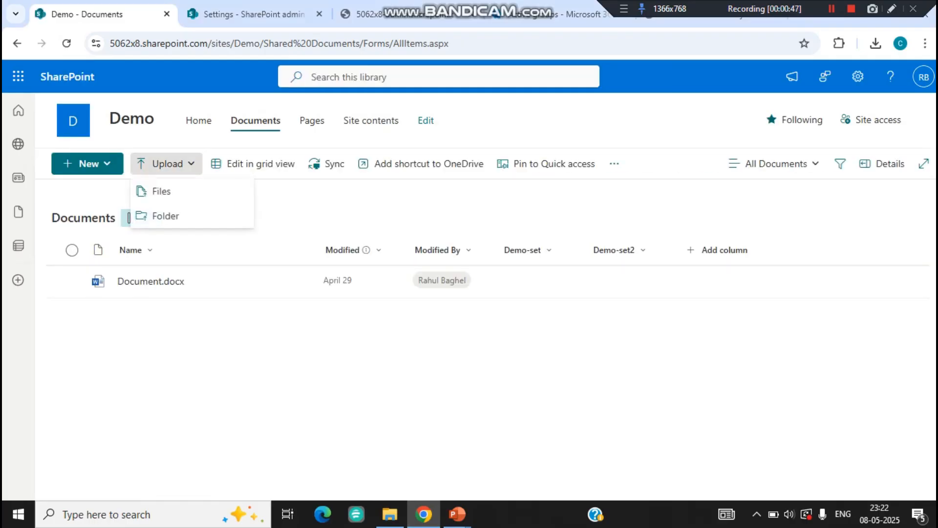
pyautogui.click(161, 191)
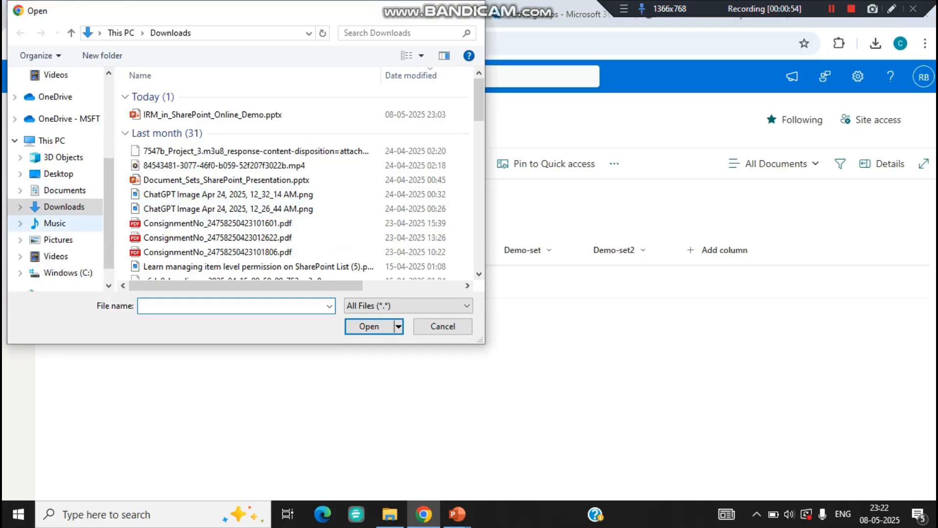
pyautogui.click(58, 173)
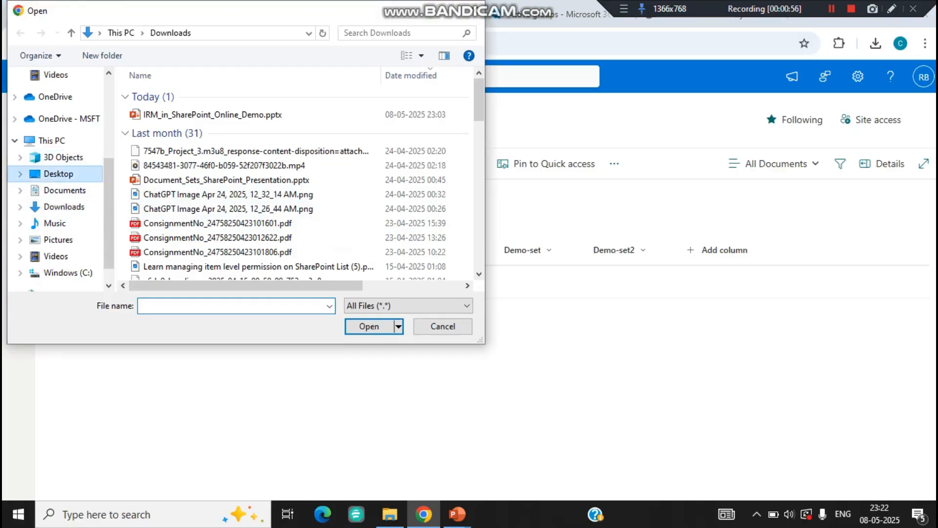
pyautogui.click(156, 153)
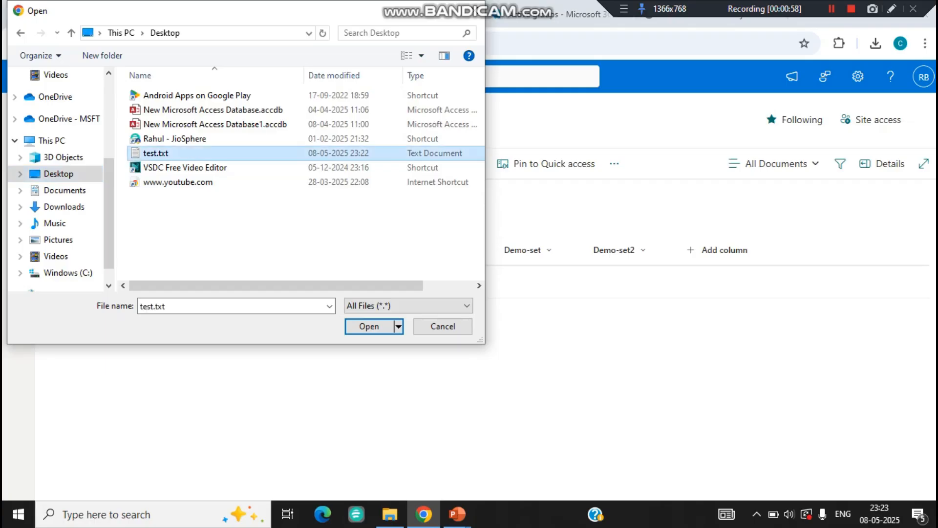
pyautogui.click(369, 326)
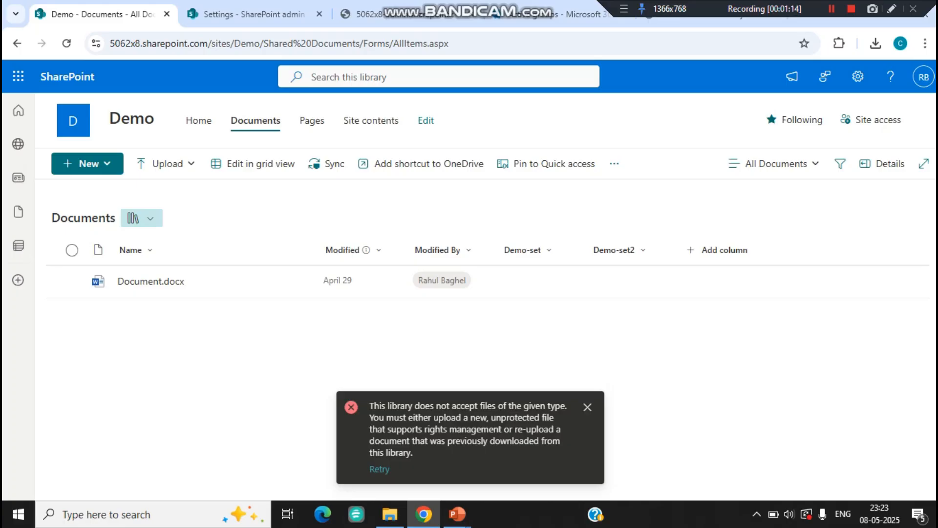
# - Close the file-type rejection notice and reload the Documents library, which still shows only Document.docx
pyautogui.click(587, 407)
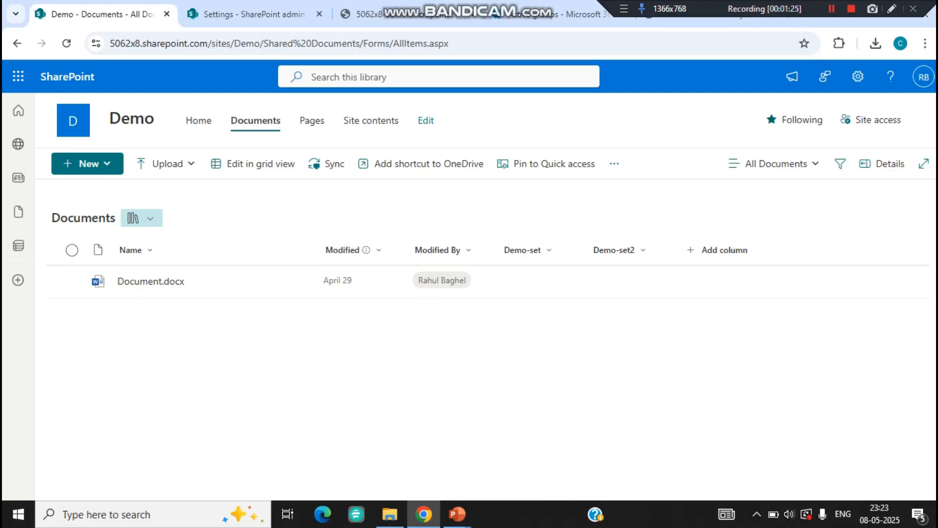
pyautogui.click(66, 43)
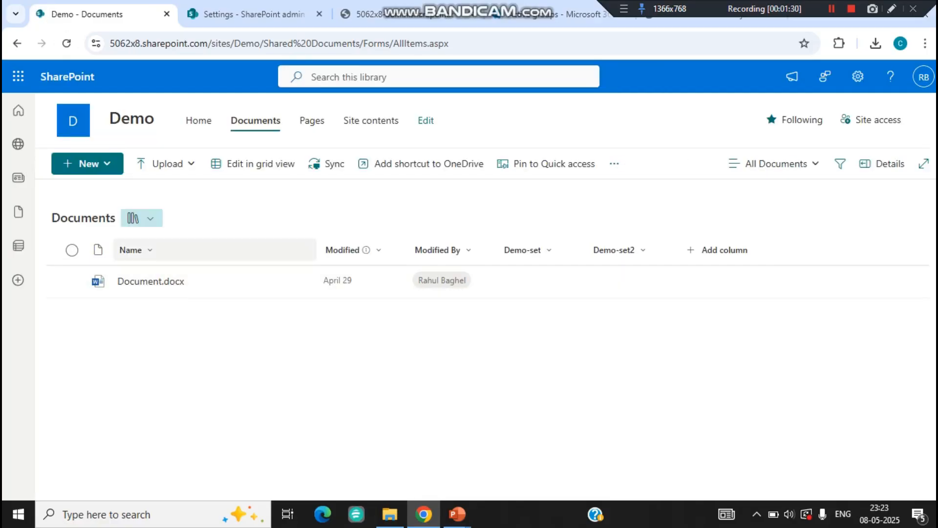
# - In a duplicated tab, view the library's Information Rights Management settings with the IRM Test policy
pyautogui.rightClick(123, 15)
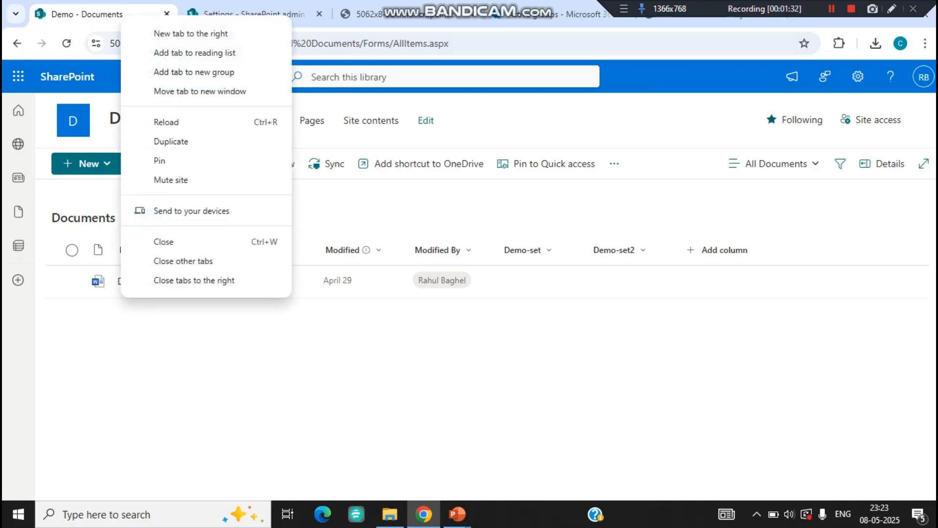
pyautogui.click(171, 141)
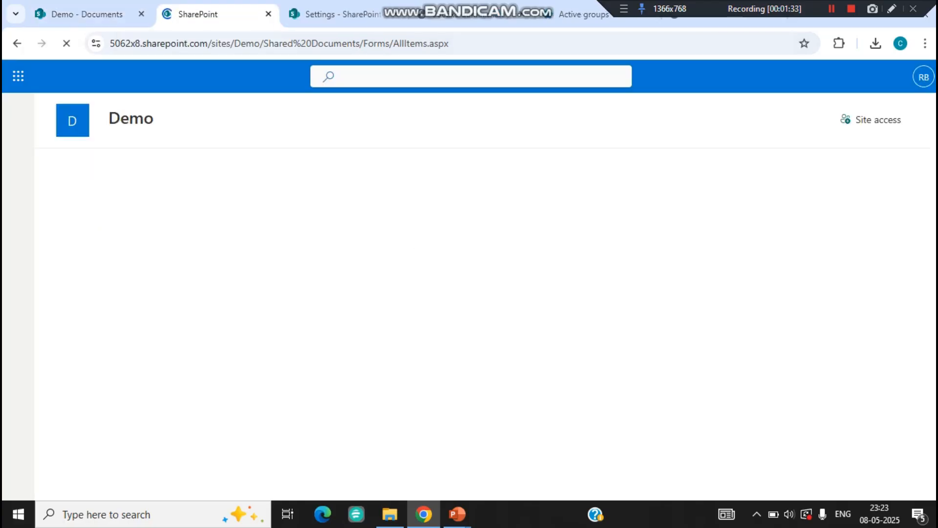
pyautogui.click(858, 77)
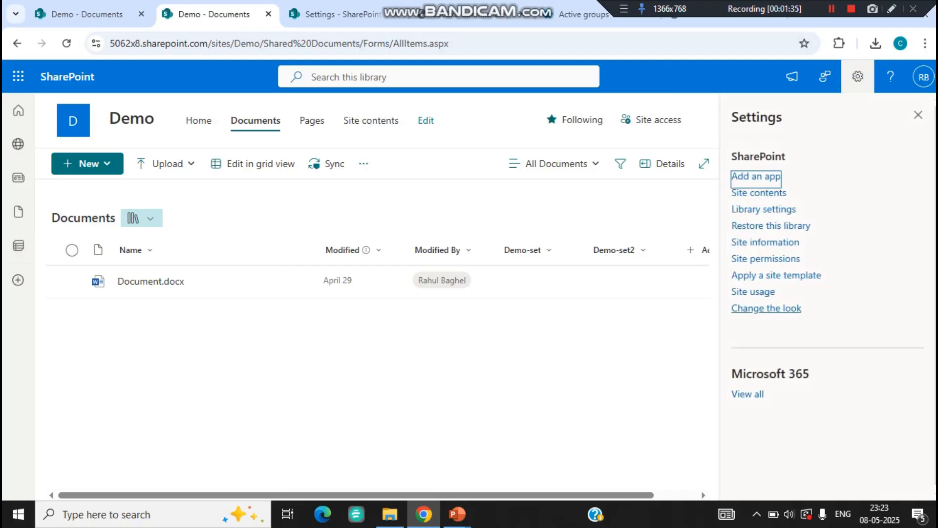
pyautogui.click(764, 210)
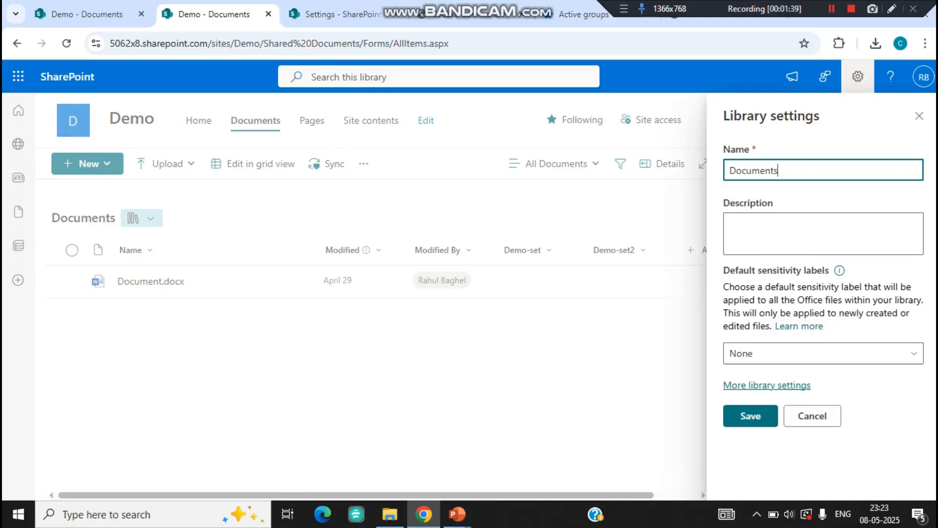
pyautogui.click(767, 385)
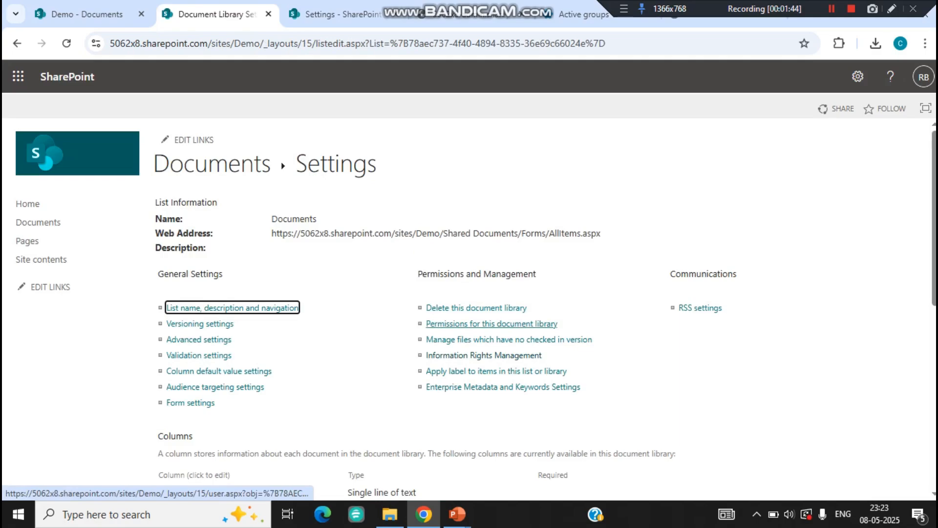
pyautogui.click(484, 355)
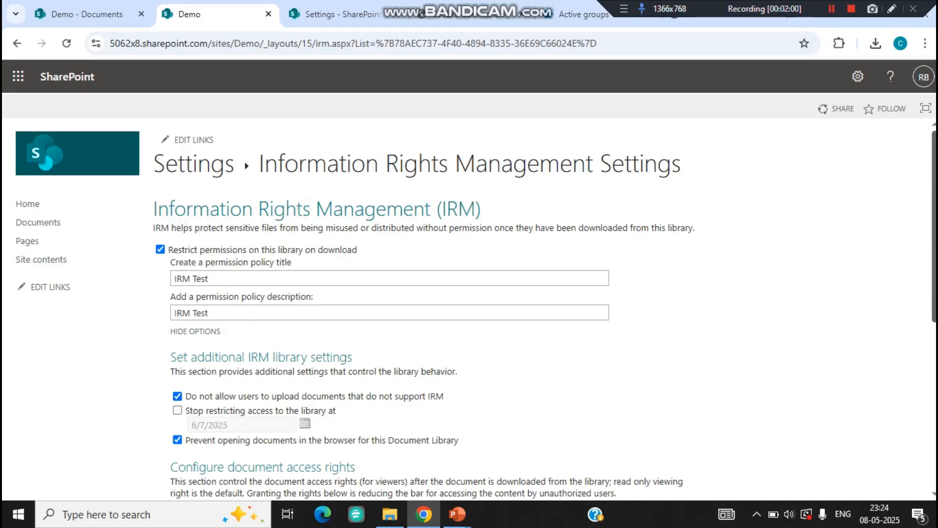
pyautogui.scroll(-2, 469, 293)
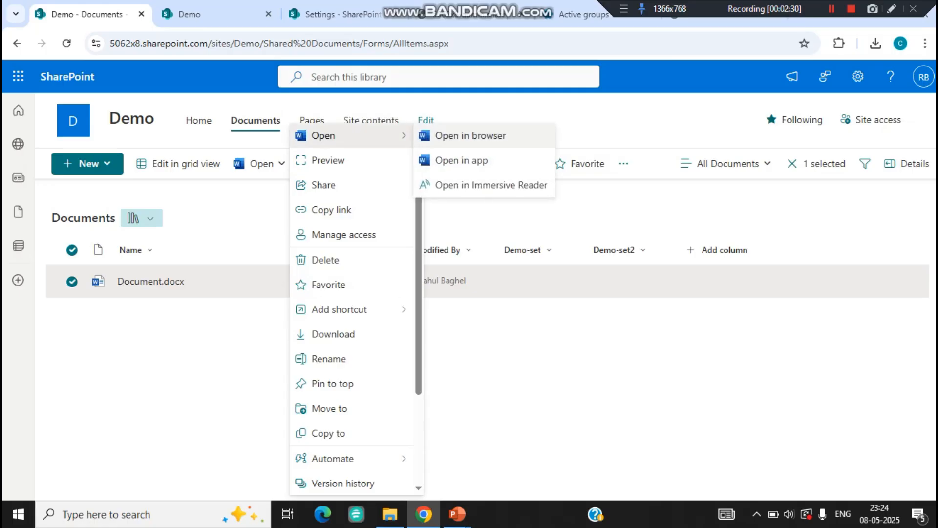
# - Open Document.docx in the Word desktop app, which shows a 'File is encrypted' warning
pyautogui.click(471, 135)
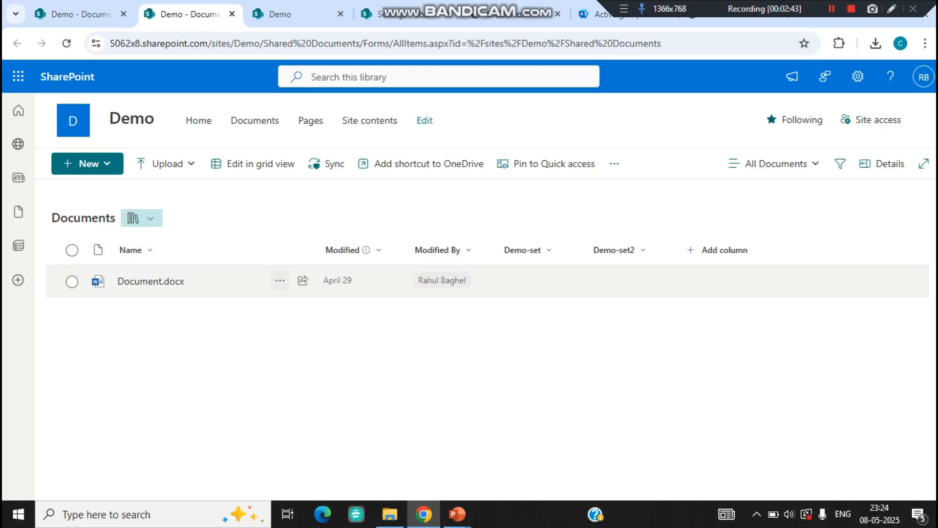
pyautogui.click(280, 280)
pyautogui.moveTo(322, 133)
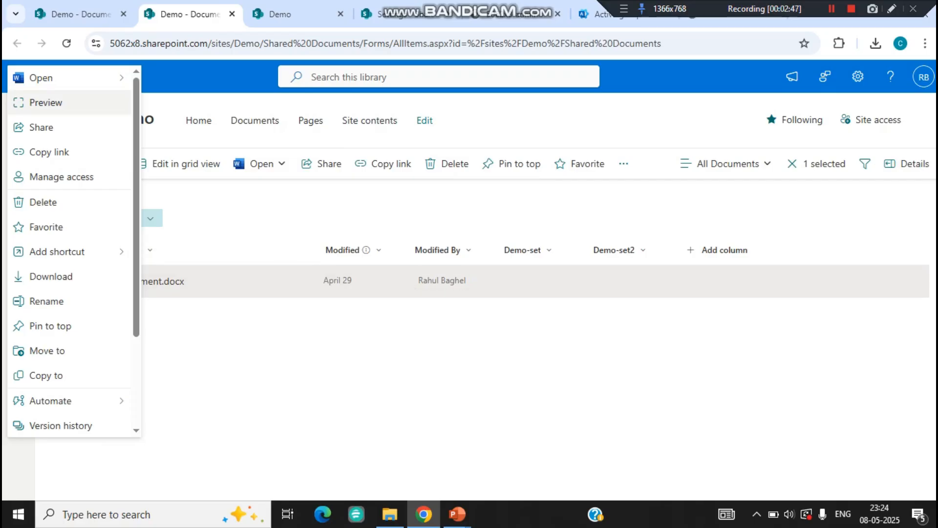
pyautogui.moveTo(73, 77)
pyautogui.click(179, 102)
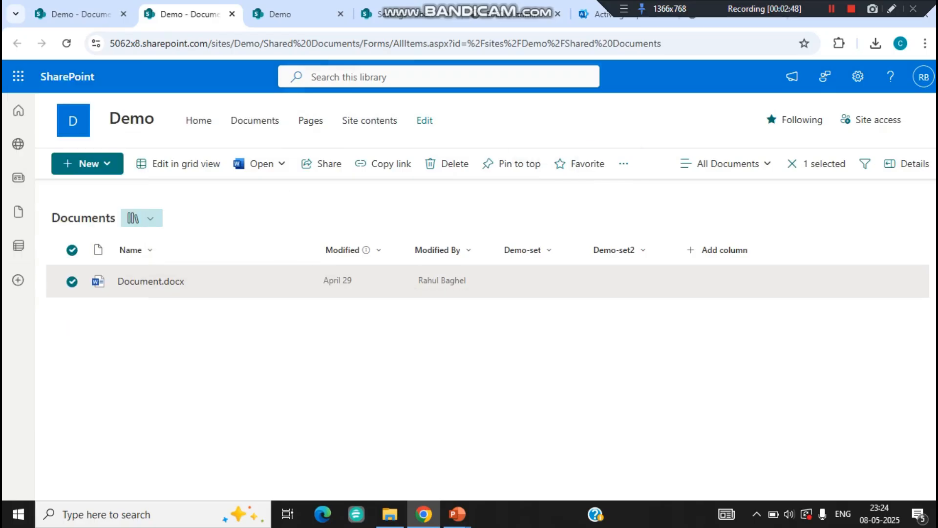
pyautogui.click(534, 170)
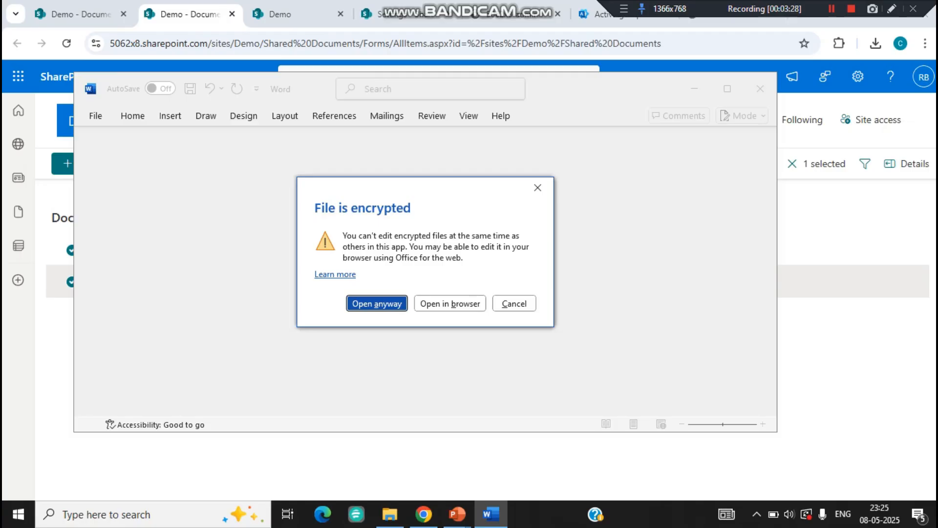
# - Open the encrypted Document.docx anyway to see the RESTRICTED ACCESS bar, then close Word
pyautogui.click(377, 303)
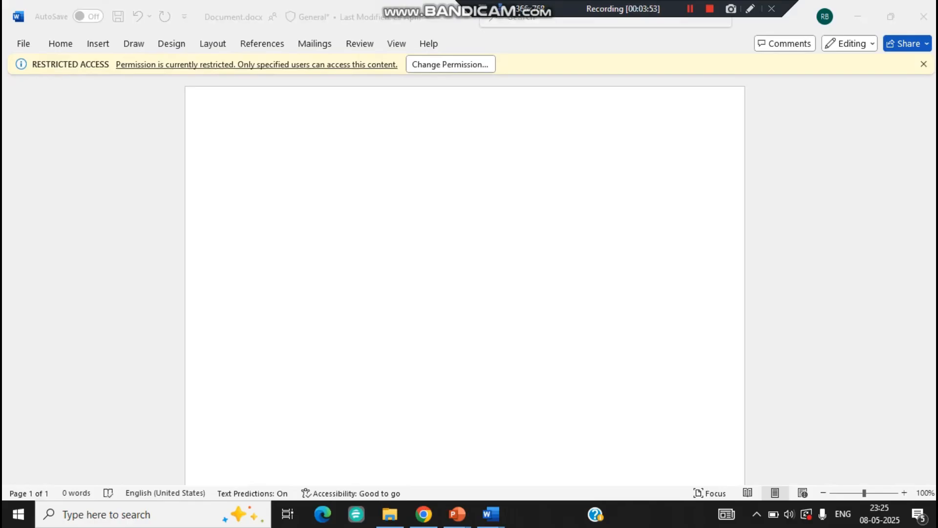
pyautogui.click(924, 17)
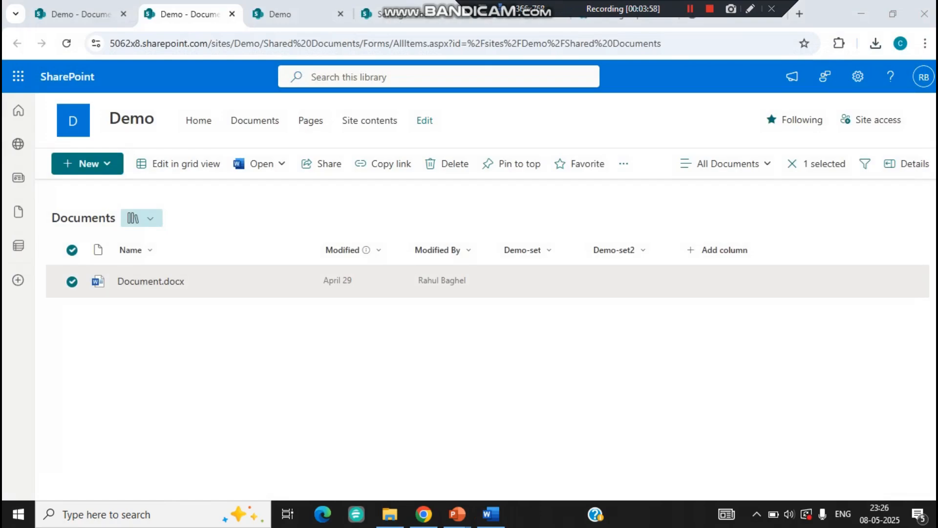
pyautogui.click(381, 361)
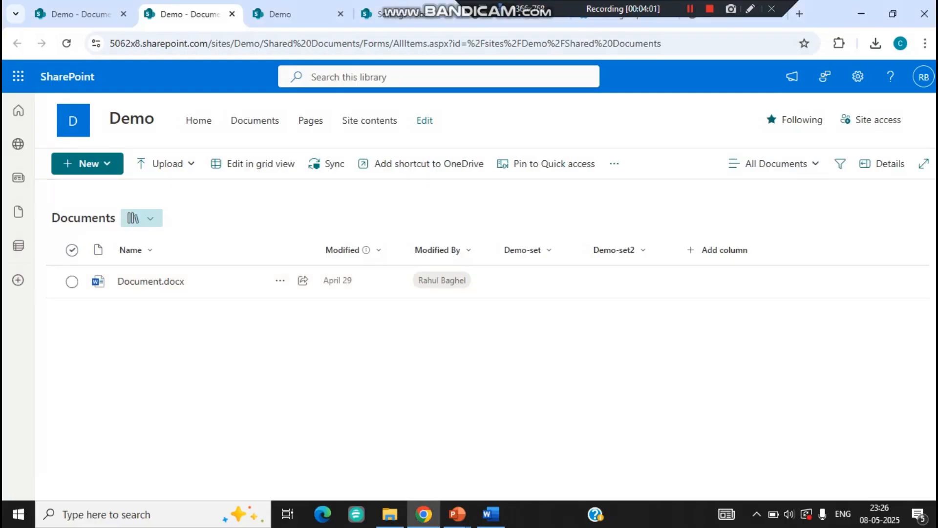